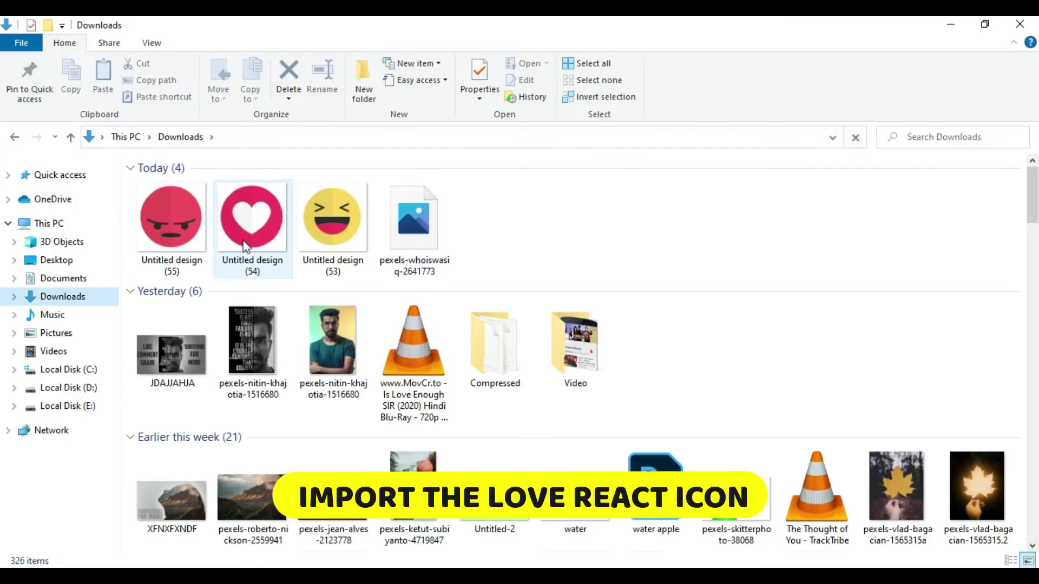
Place the heart icon file onto the photo over the man's face and commit it
{"action": "left_click", "coordinate": [249, 227]}
{"action": "mouse_move", "coordinate": [249, 261]}
{"action": "left_mouse_down"}
{"action": "mouse_move", "coordinate": [455, 521]}
{"action": "mouse_move", "coordinate": [536, 536]}
{"action": "left_mouse_up"}
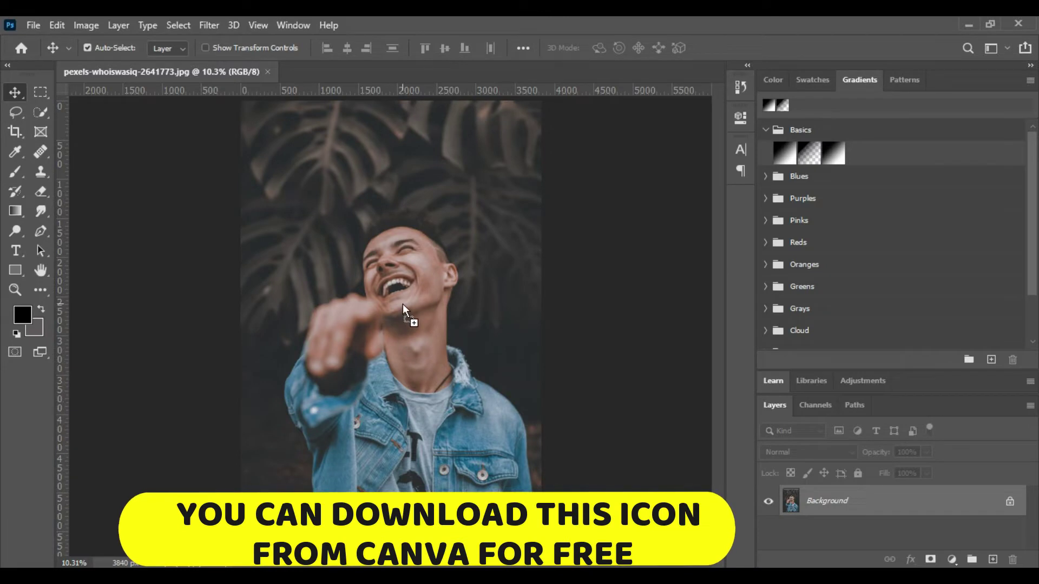
{"action": "left_click_drag", "start_coordinate": [405, 306], "coordinate": [403, 303]}
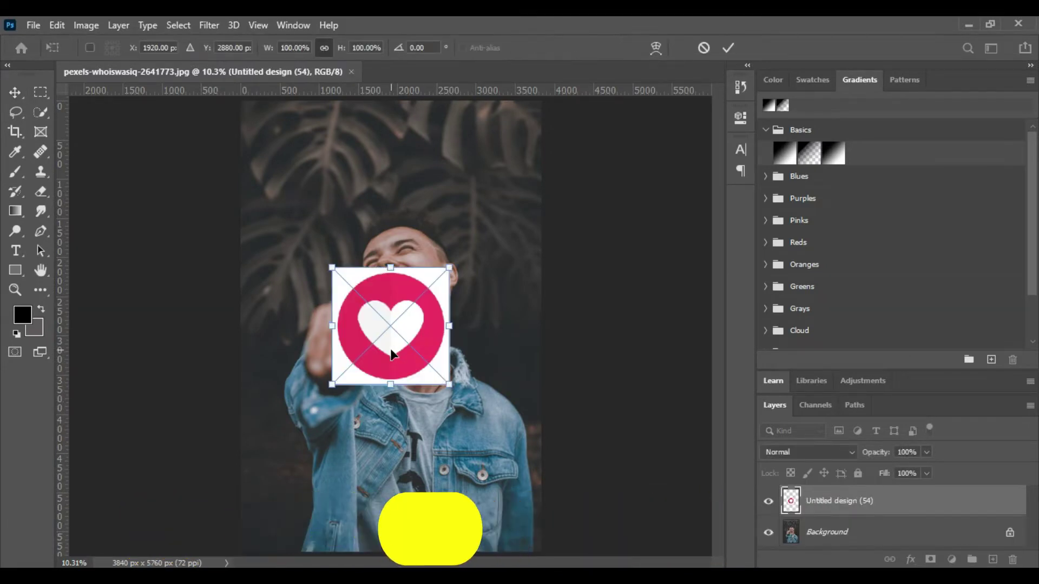
{"action": "left_click_drag", "start_coordinate": [406, 347], "coordinate": [456, 247]}
{"action": "left_click", "coordinate": [735, 44]}
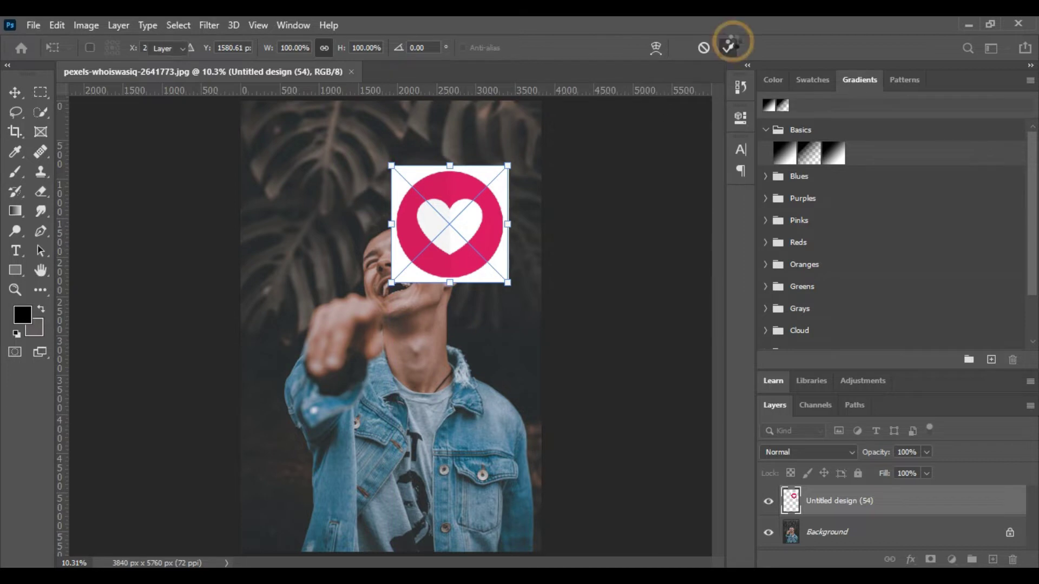
Copy the heart circle to its own layer with Select Subject and delete the white-square original
{"action": "left_click", "coordinate": [181, 24]}
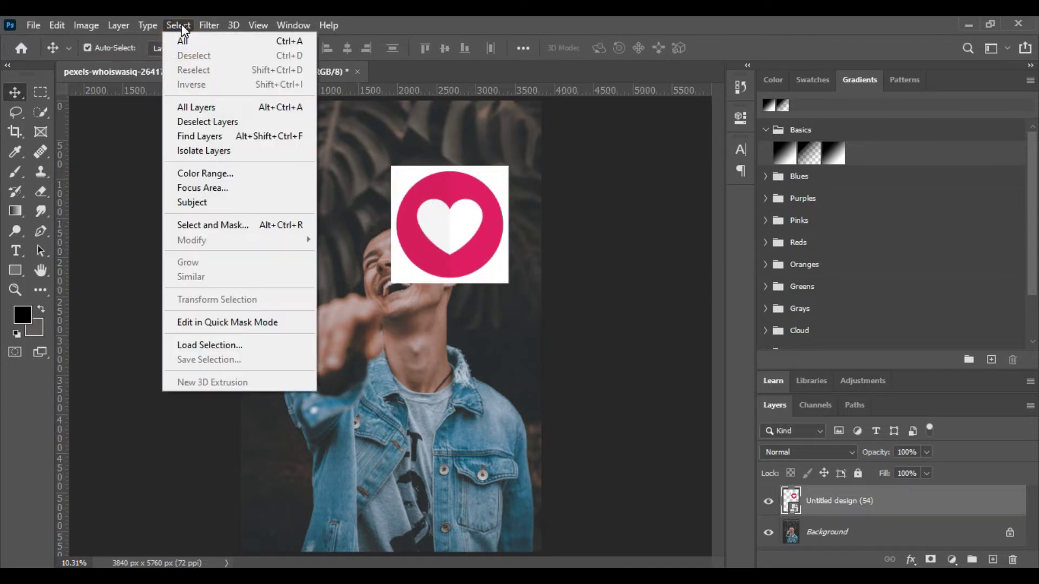
{"action": "left_click", "coordinate": [186, 202]}
{"action": "key", "text": "ctrl+j"}
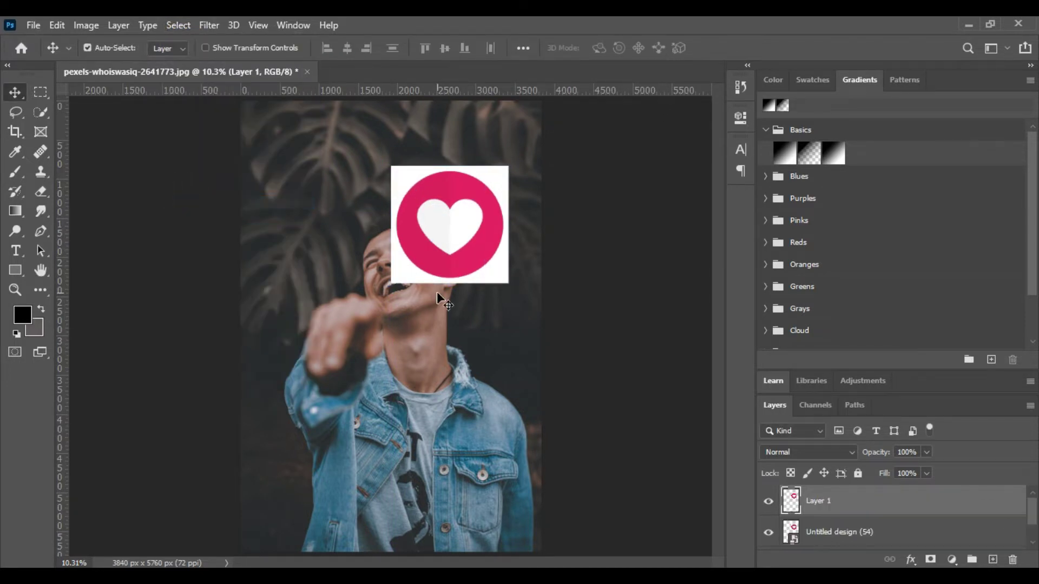
{"action": "key", "text": "ctrl+z"}
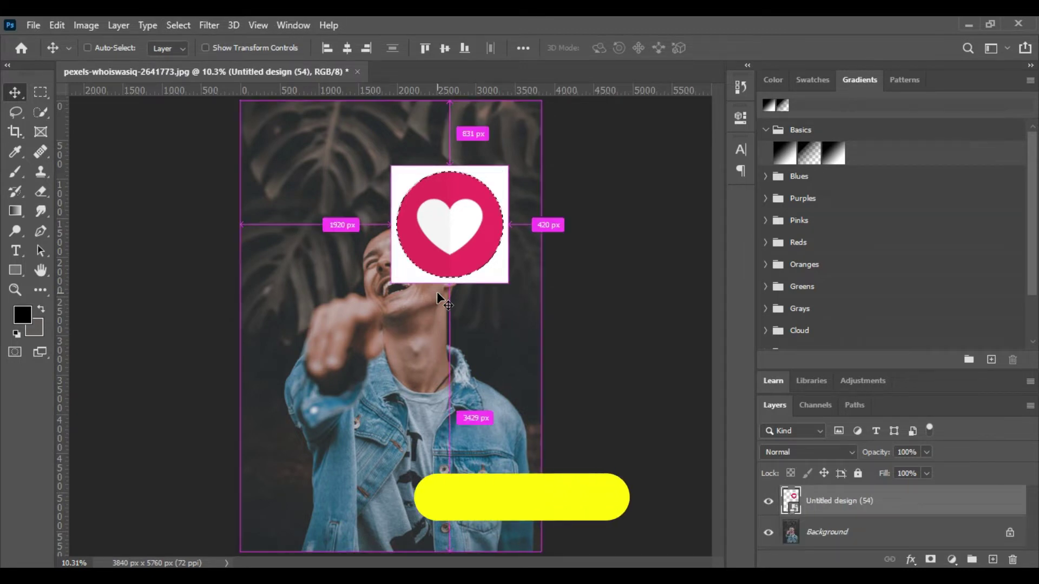
{"action": "key", "text": "ctrl+j"}
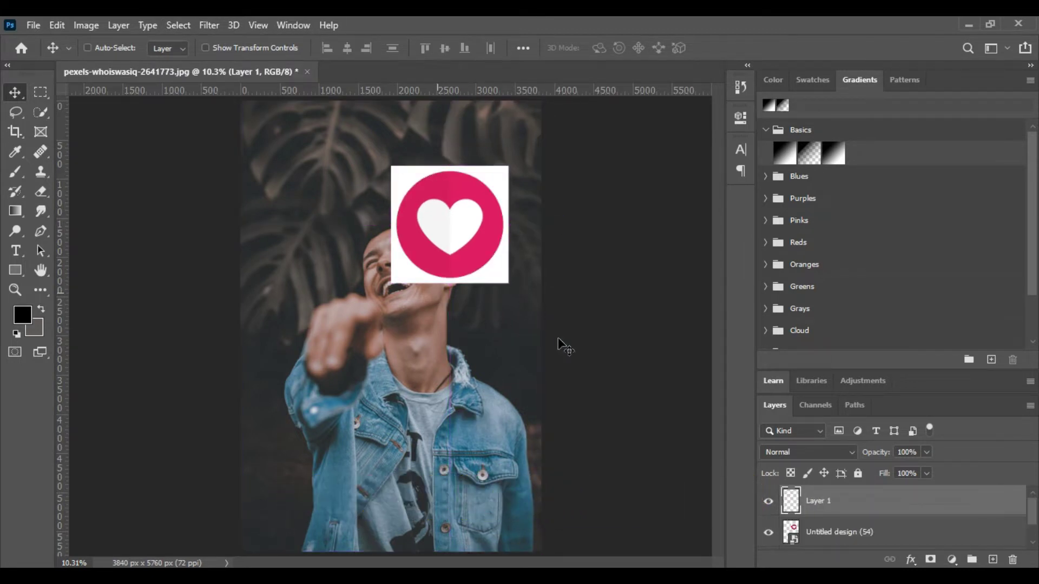
{"action": "left_click", "coordinate": [828, 532]}
{"action": "left_click_drag", "start_coordinate": [840, 543], "coordinate": [1013, 560]}
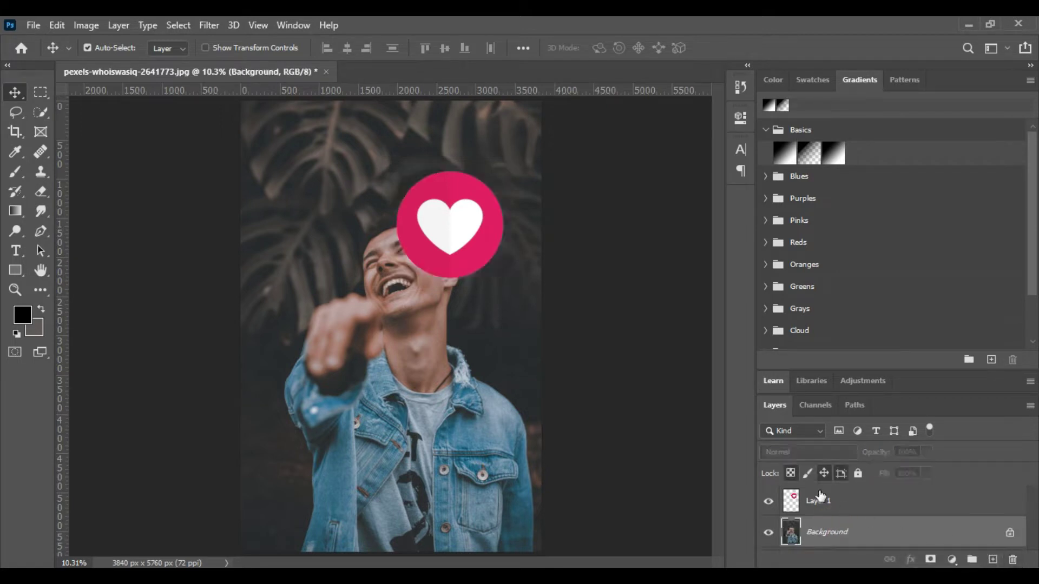
{"action": "left_click", "coordinate": [828, 502]}
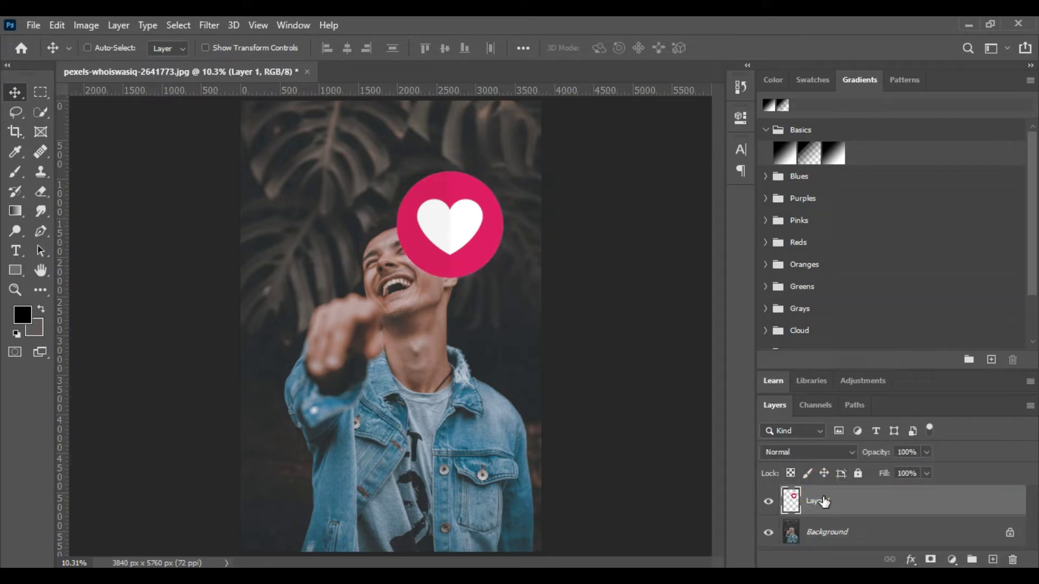
Group the heart layer, move it up-right above the head, and duplicate it
{"action": "key", "text": "ctrl+g"}
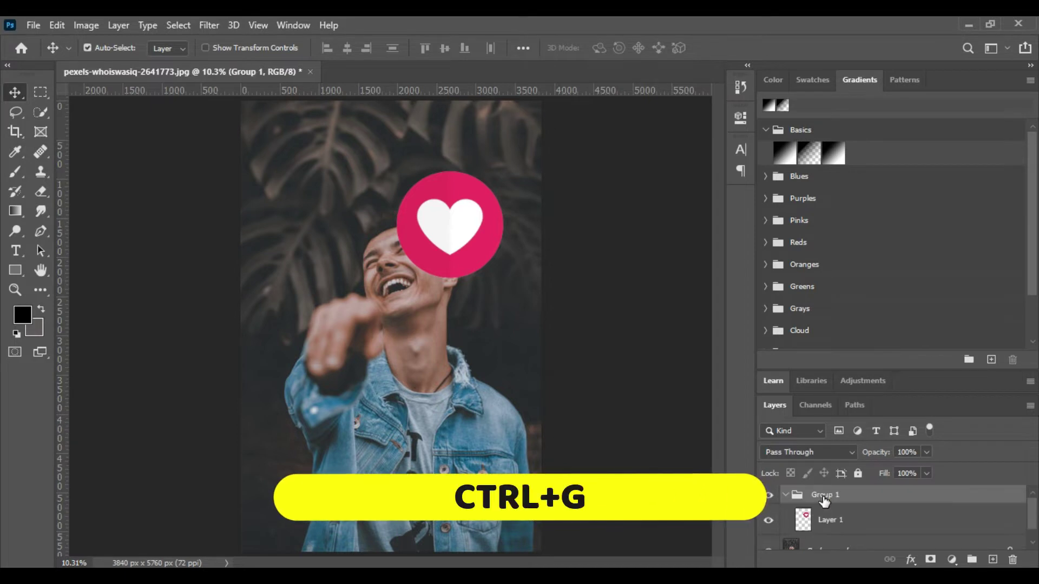
{"action": "mouse_move", "coordinate": [443, 226]}
{"action": "left_mouse_down"}
{"action": "mouse_move", "coordinate": [472, 210]}
{"action": "mouse_move", "coordinate": [473, 233]}
{"action": "left_mouse_up"}
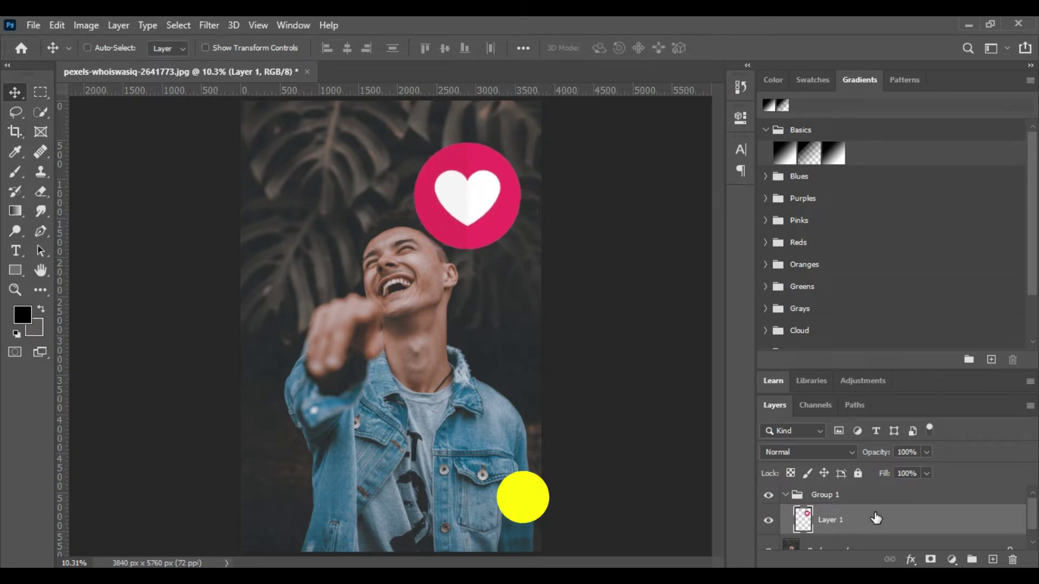
{"action": "key", "text": "ctrl+j"}
Set the heart copy to Screen blend mode at 33% opacity
{"action": "left_click", "coordinate": [838, 451]}
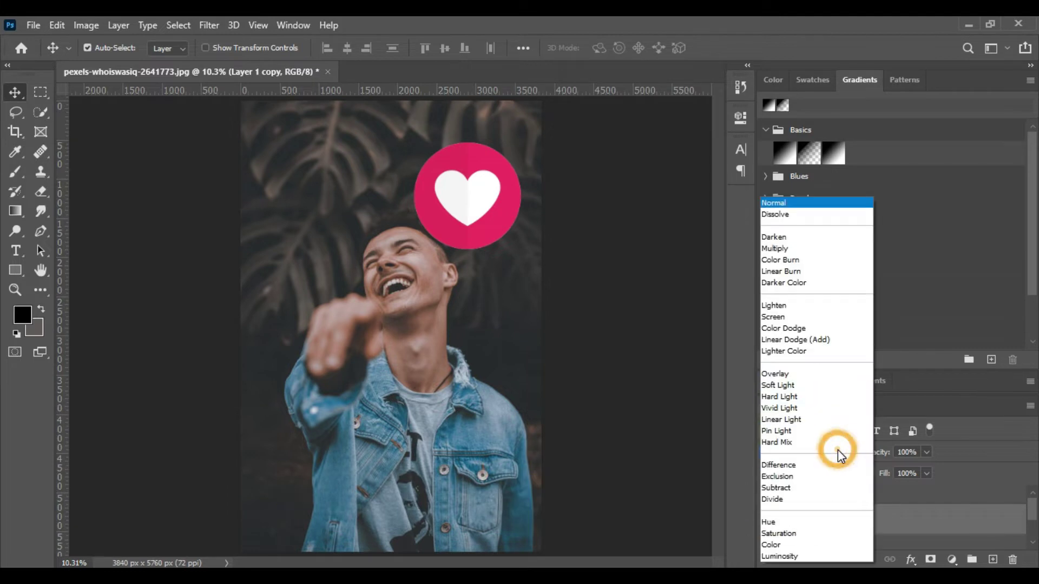
{"action": "left_click", "coordinate": [781, 318]}
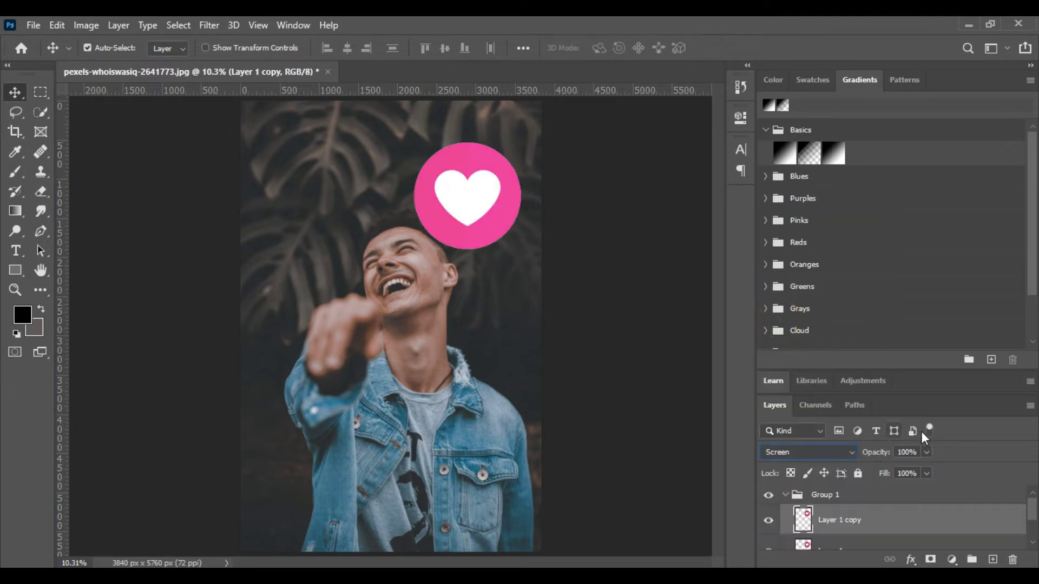
{"action": "left_click", "coordinate": [928, 453]}
{"action": "left_click_drag", "start_coordinate": [931, 469], "coordinate": [894, 469]}
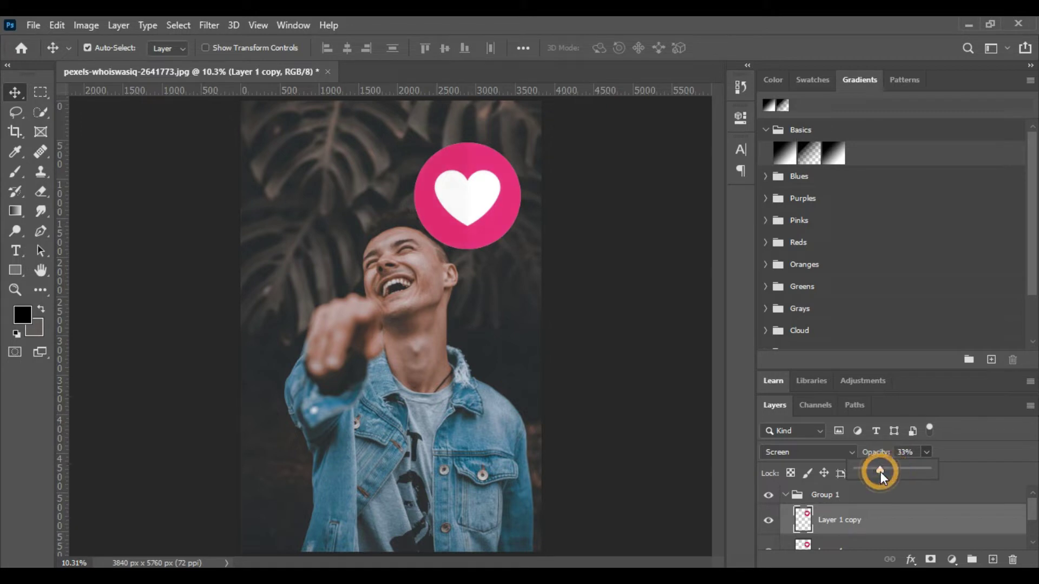
{"action": "left_click", "coordinate": [208, 24]}
{"action": "mouse_move", "coordinate": [245, 130]}
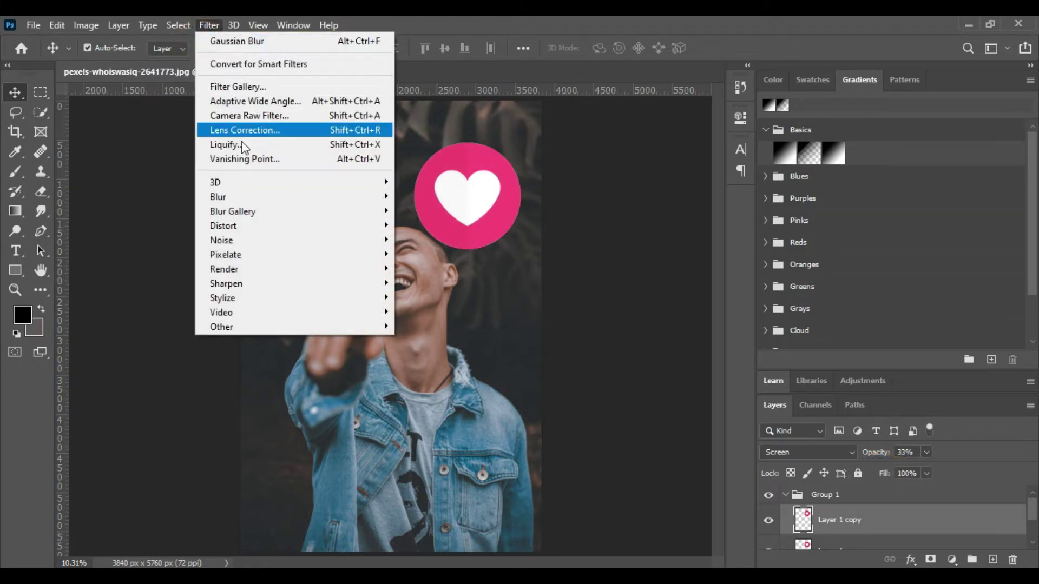
Soften the Screen heart copy with a 5-pixel Gaussian Blur, then duplicate it
{"action": "left_click", "coordinate": [250, 200]}
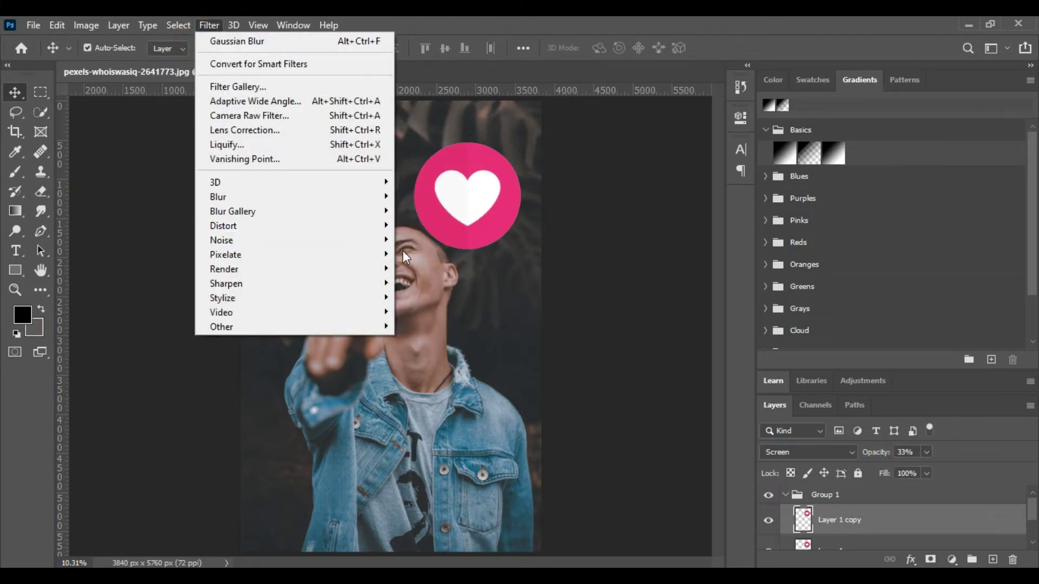
{"action": "mouse_move", "coordinate": [218, 197]}
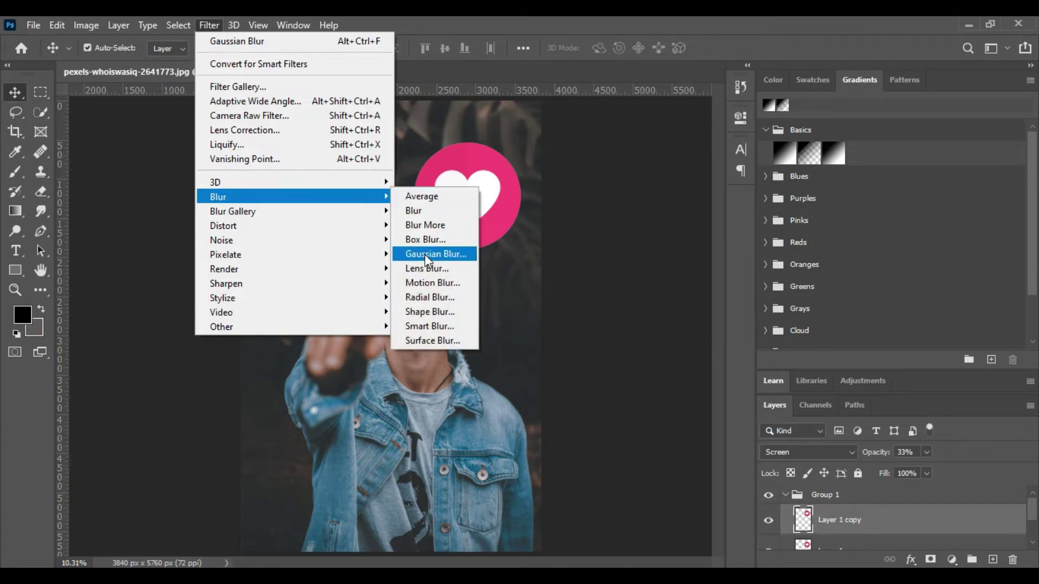
{"action": "left_click", "coordinate": [424, 254]}
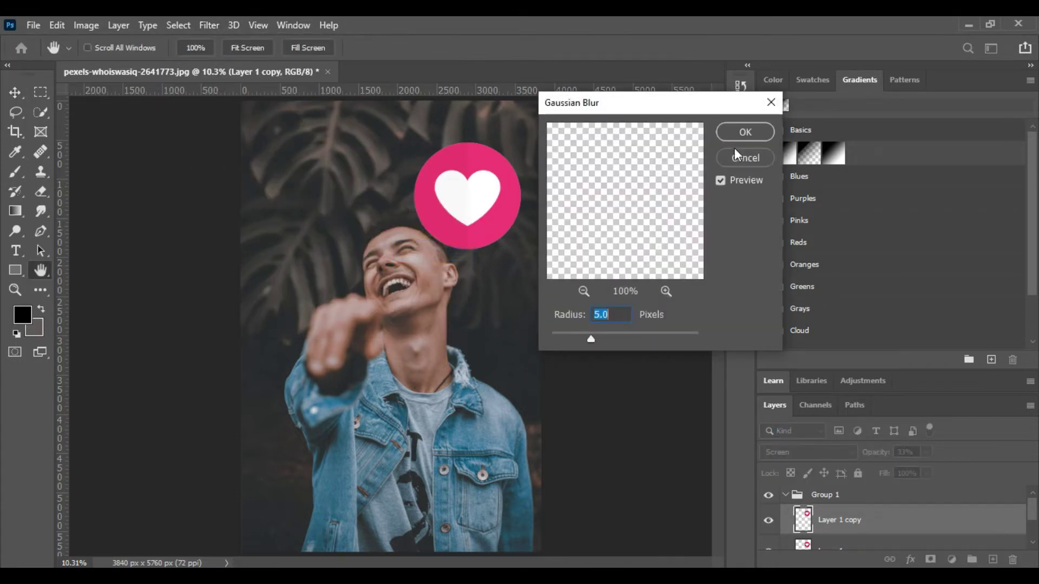
{"action": "left_click", "coordinate": [740, 131]}
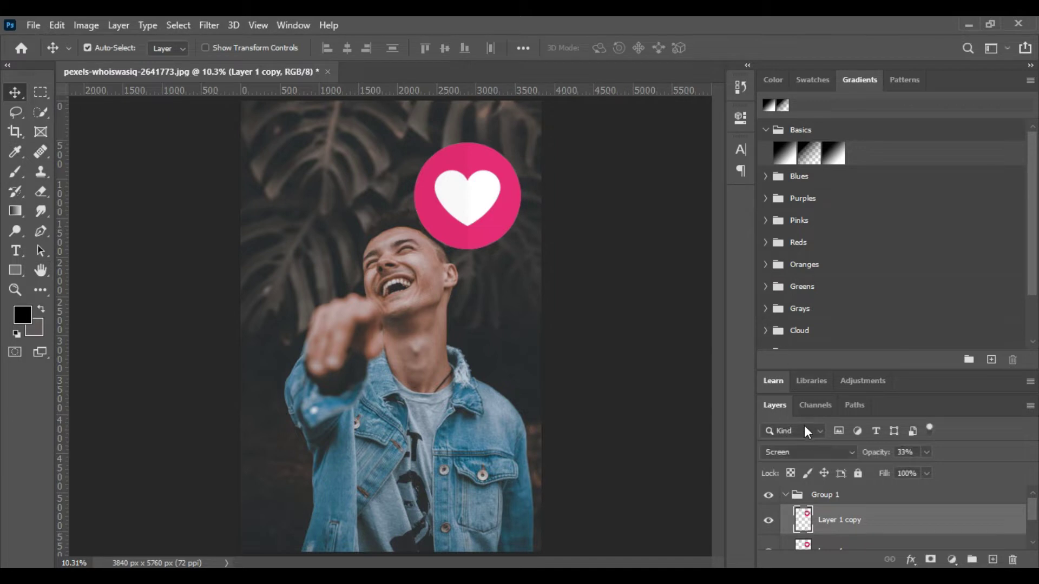
{"action": "key", "text": "ctrl+j"}
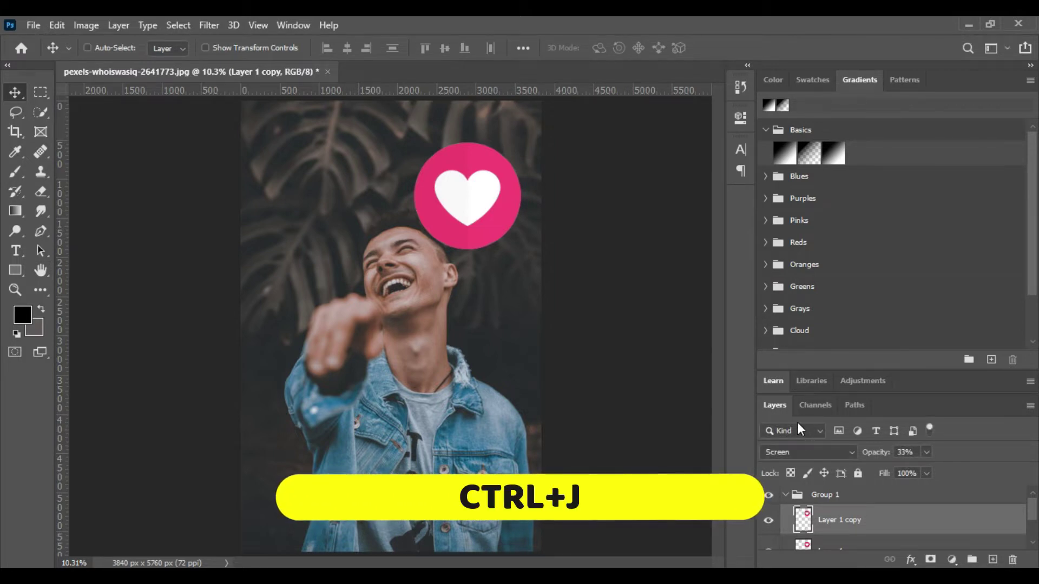
Blur the second heart copy by 150 pixels for a soft glow, then duplicate it
{"action": "left_click", "coordinate": [209, 25]}
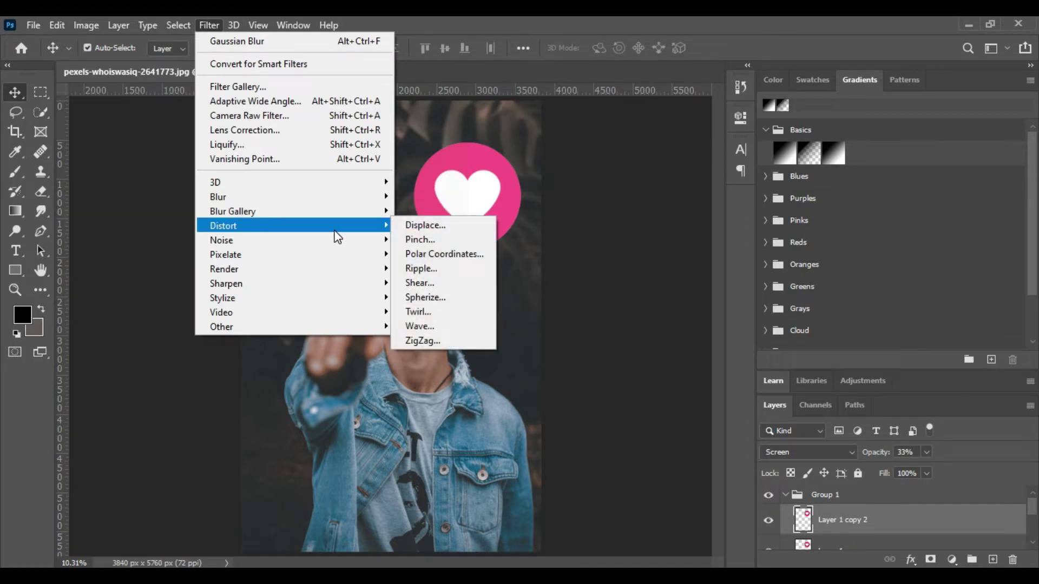
{"action": "mouse_move", "coordinate": [292, 196]}
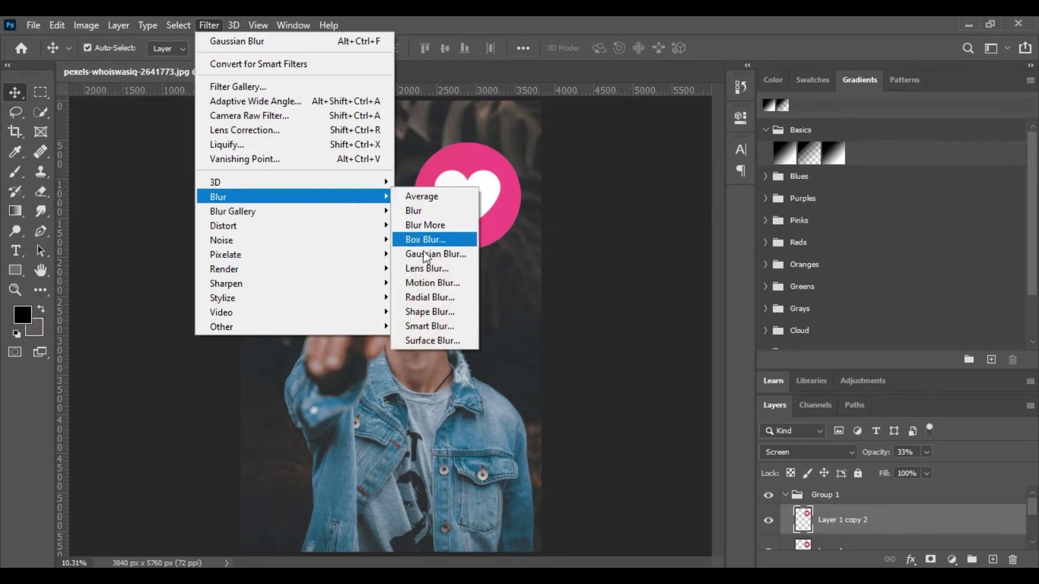
{"action": "left_click", "coordinate": [424, 251]}
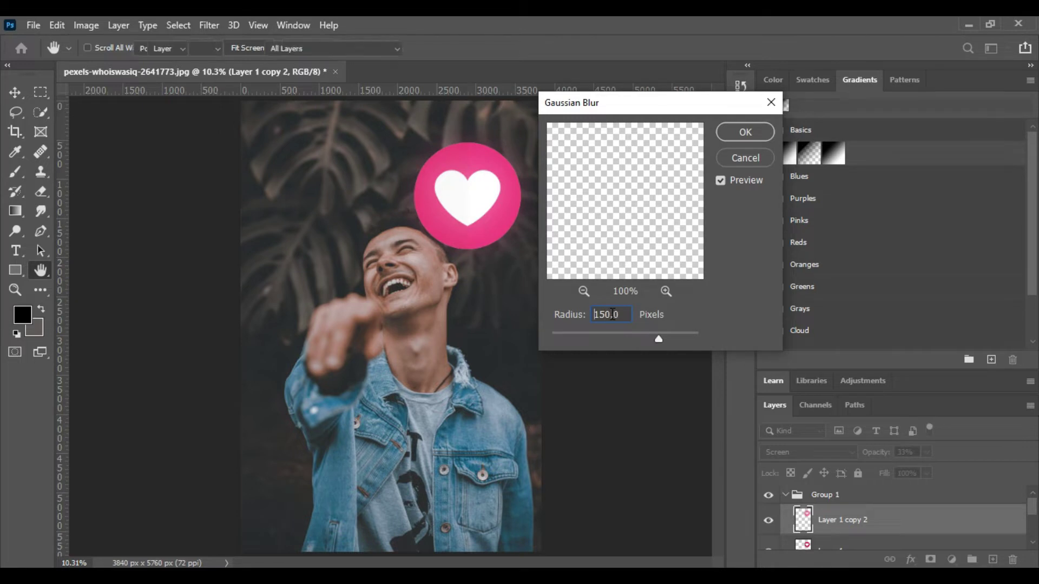
{"action": "key", "text": "Return"}
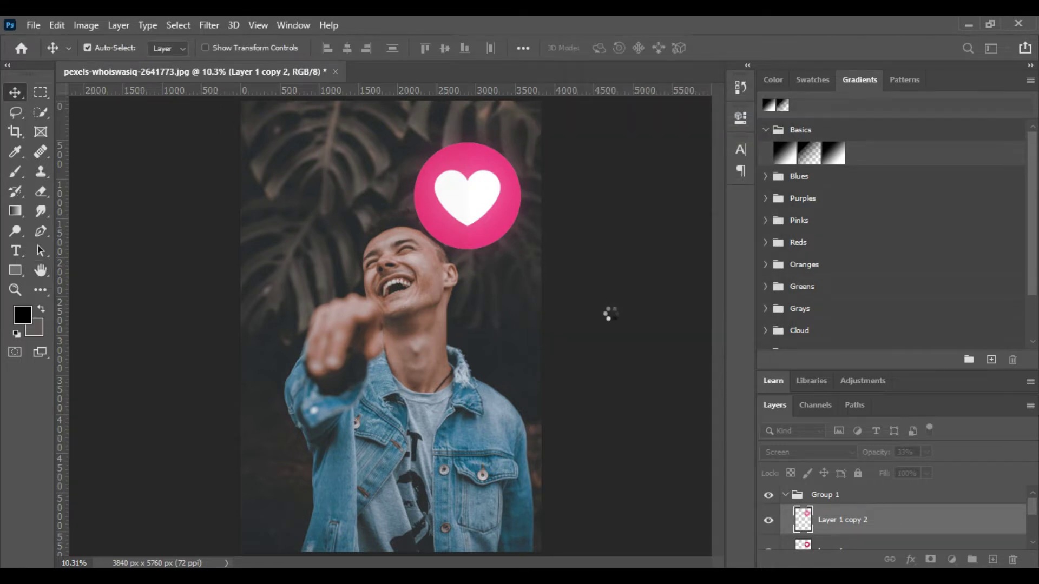
{"action": "key", "text": "ctrl+j"}
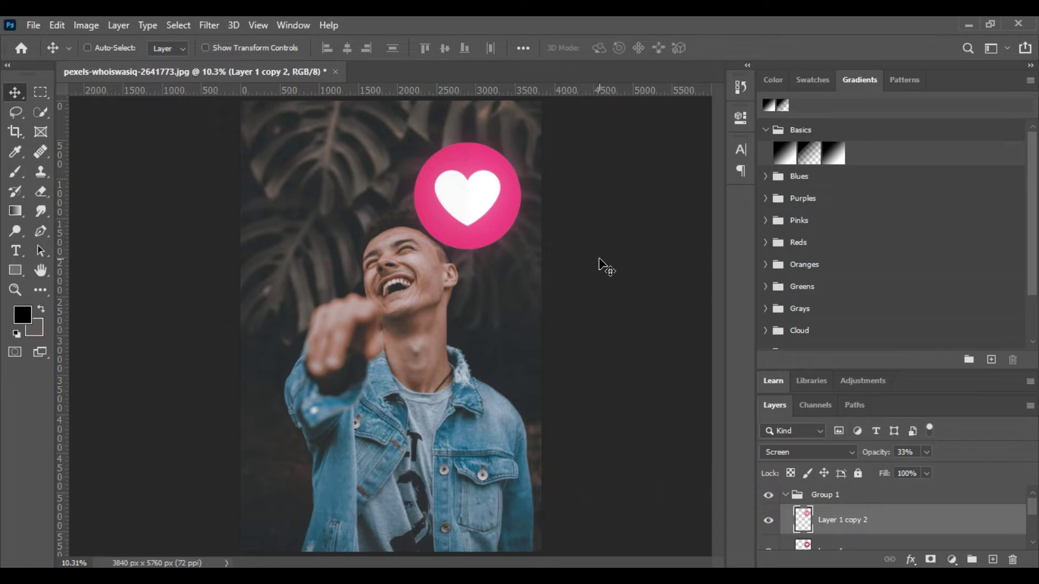
{"action": "key", "text": "ctrl+j"}
Apply a 300-pixel Gaussian Blur to the third heart copy
{"action": "left_click", "coordinate": [209, 30]}
{"action": "mouse_move", "coordinate": [218, 197]}
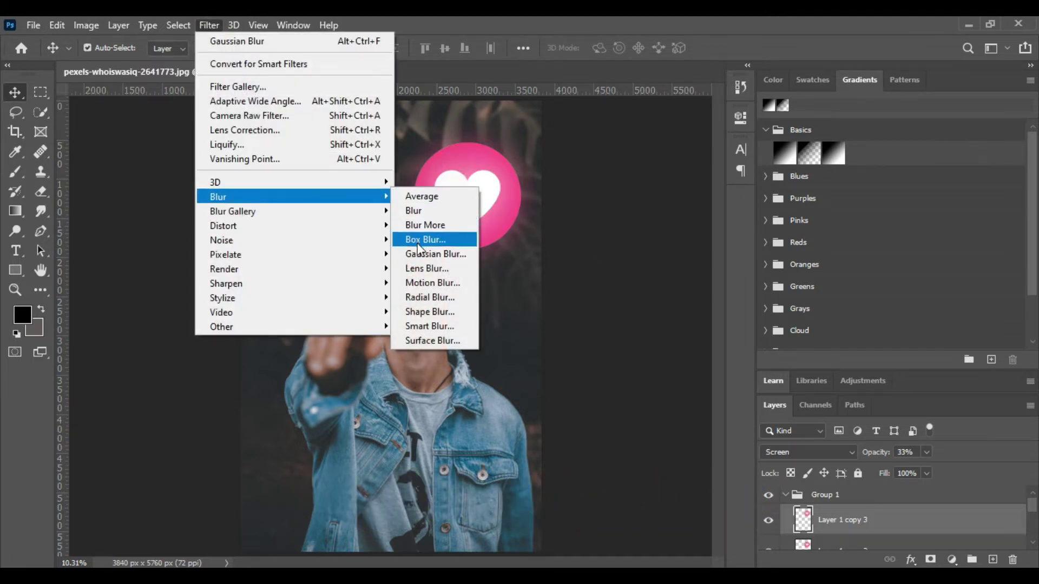
{"action": "left_click", "coordinate": [419, 254]}
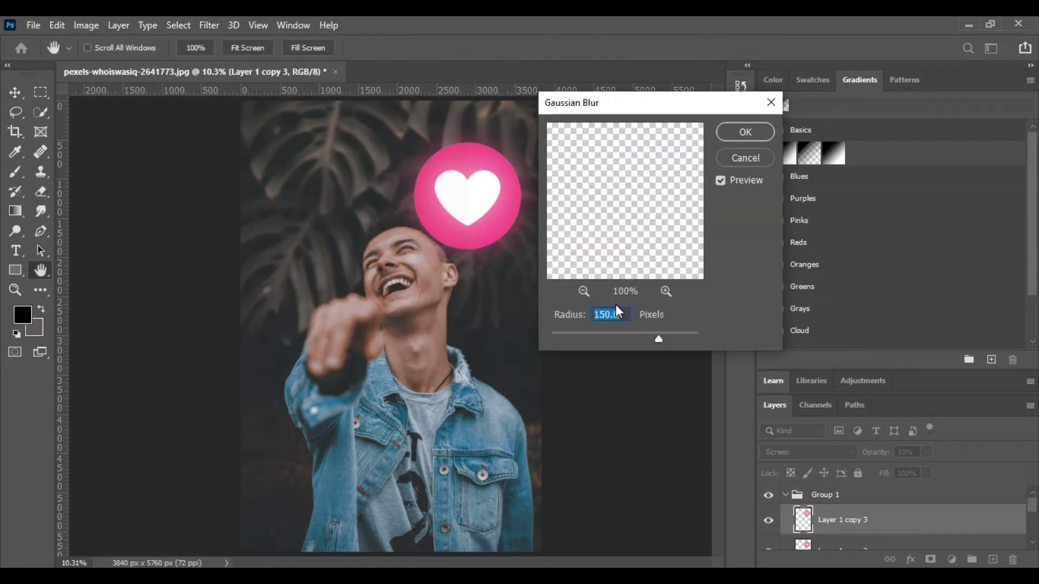
{"action": "type", "text": "300"}
{"action": "left_click", "coordinate": [750, 135]}
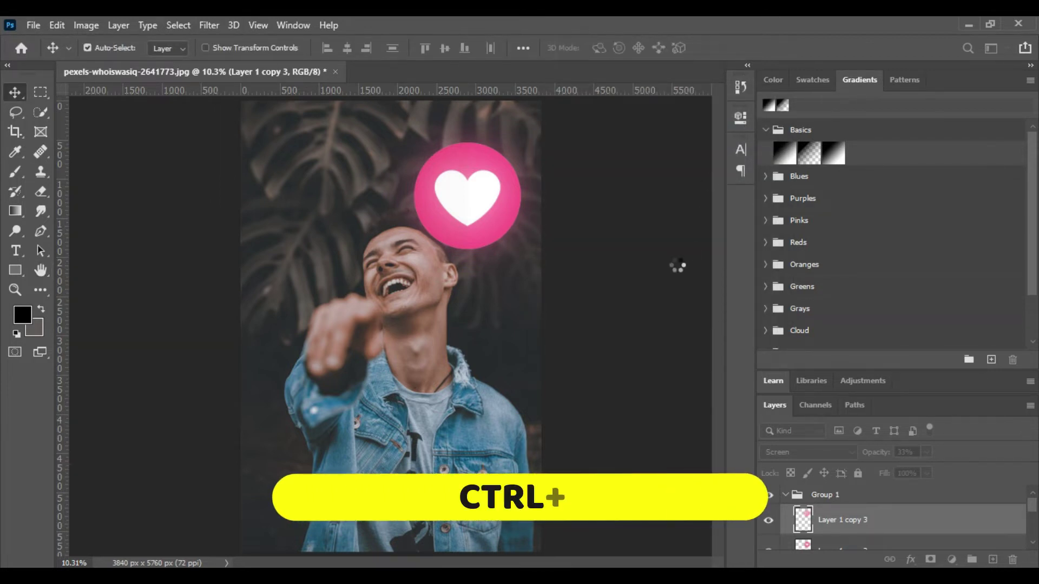
Duplicate the glow layer and give the fourth copy a 500-pixel Gaussian Blur
{"action": "key", "text": "ctrl"}
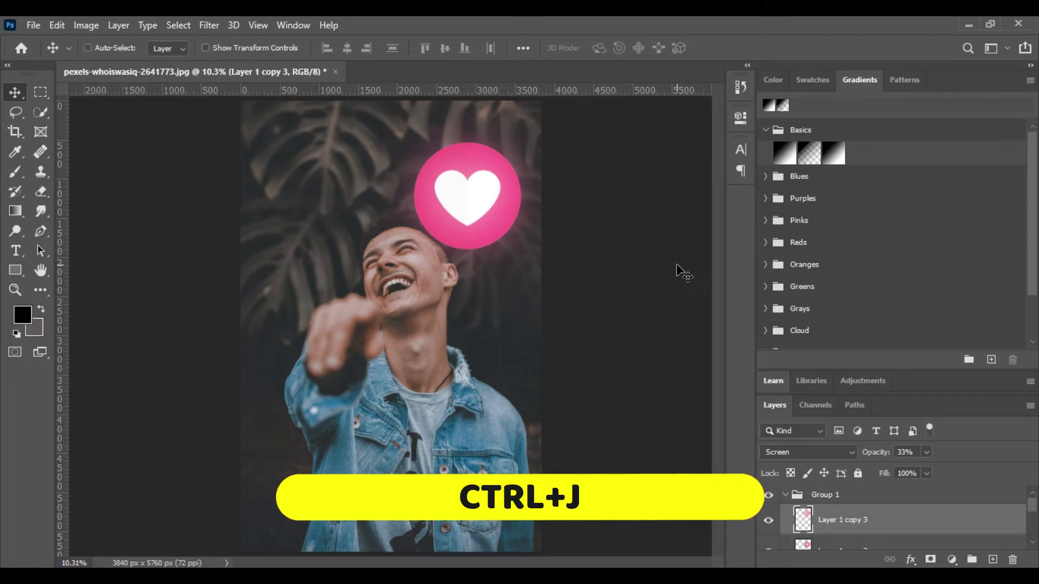
{"action": "key", "text": "ctrl+j"}
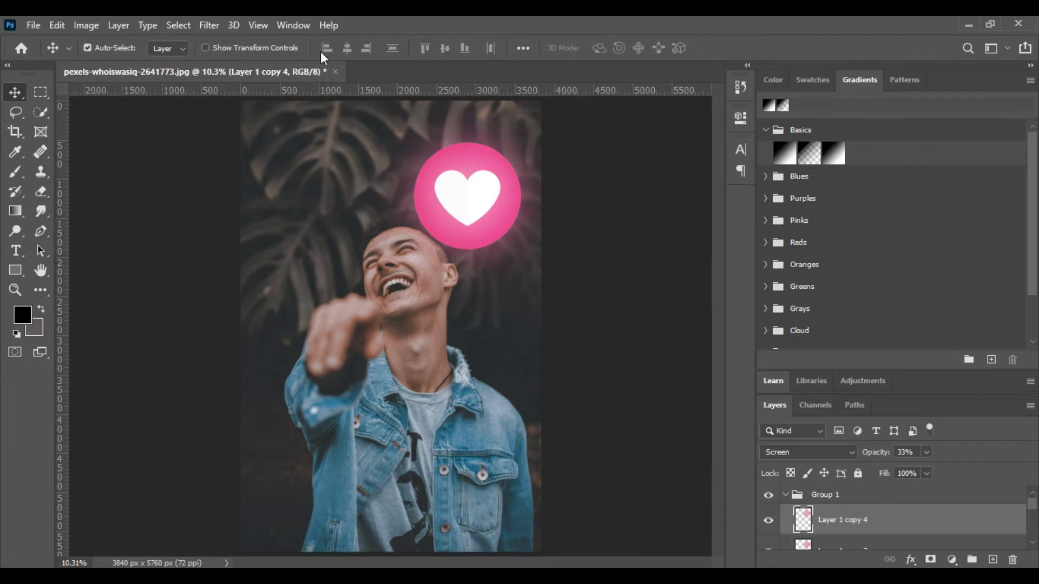
{"action": "left_click", "coordinate": [210, 27]}
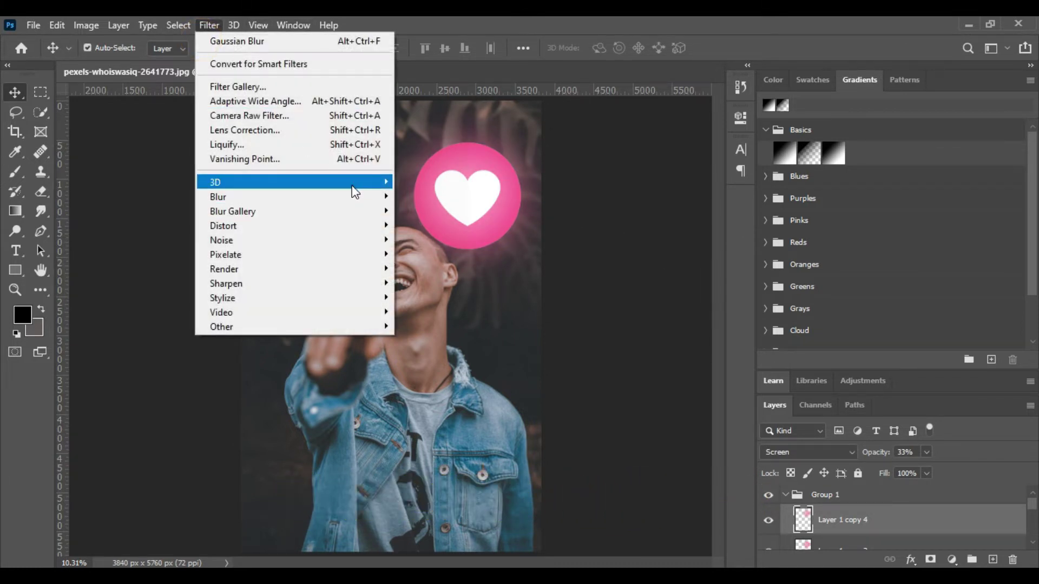
{"action": "mouse_move", "coordinate": [217, 197]}
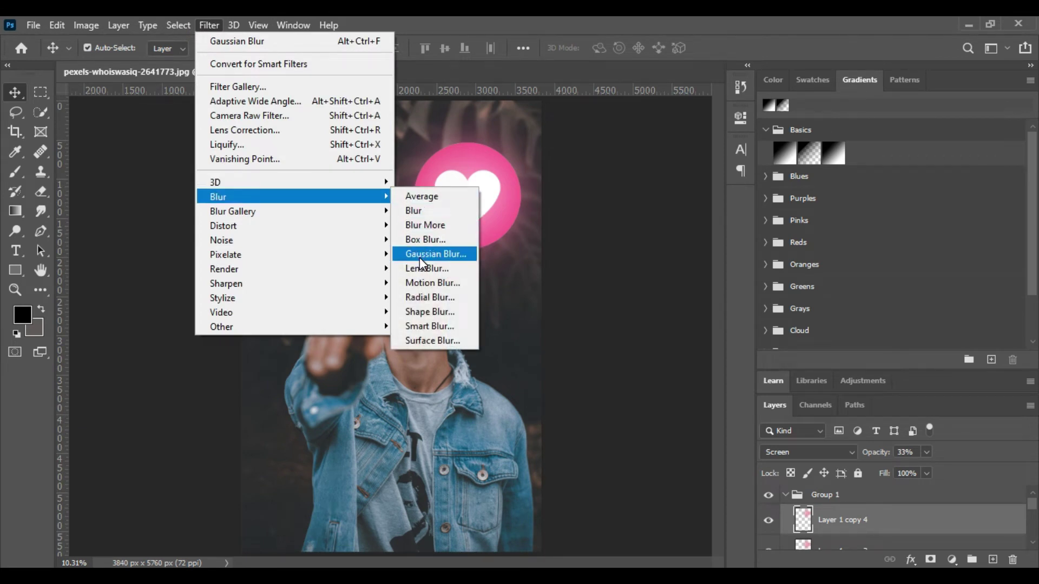
{"action": "left_click", "coordinate": [422, 257]}
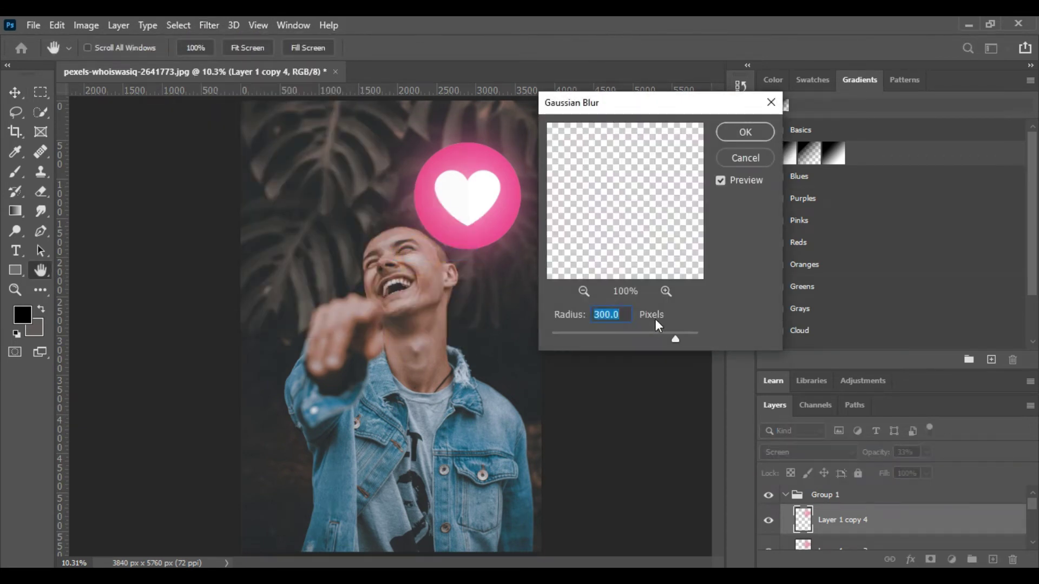
{"action": "type", "text": "500"}
{"action": "left_click", "coordinate": [745, 133]}
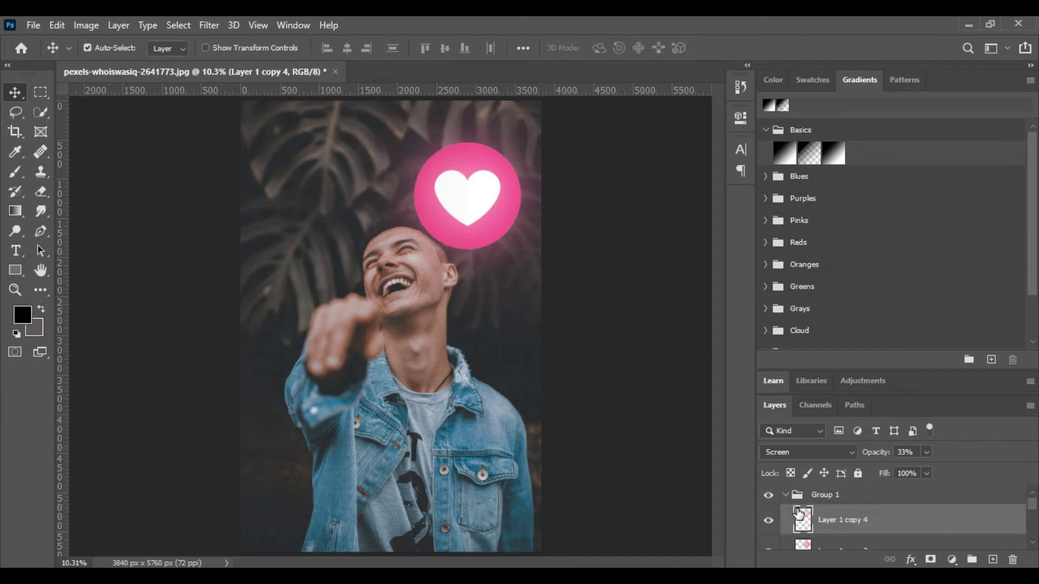
Toggle Group 1's visibility to compare the photo and collapse the group
{"action": "left_click", "coordinate": [786, 493]}
{"action": "left_click", "coordinate": [769, 496]}
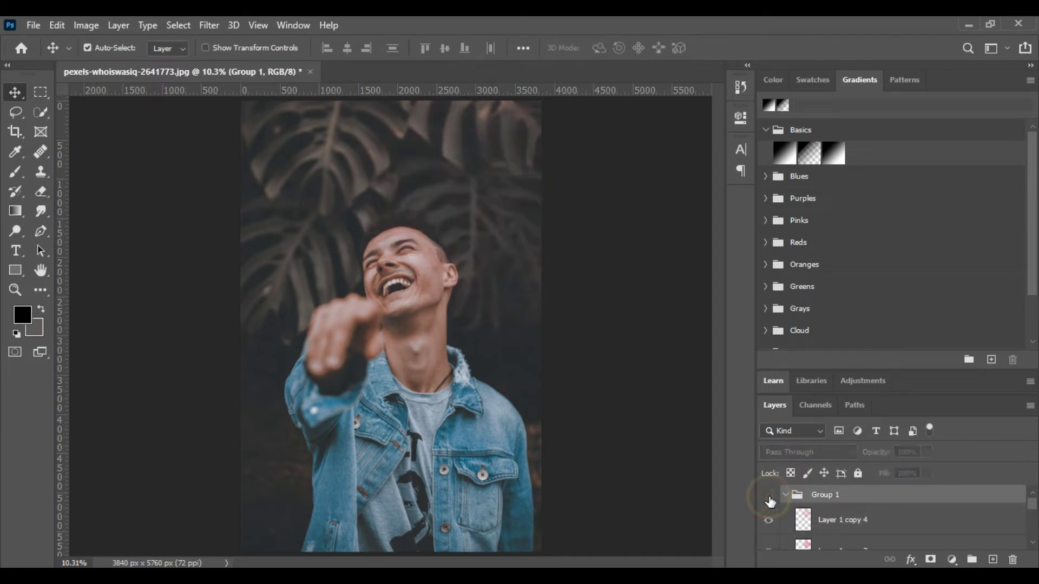
{"action": "left_click", "coordinate": [770, 497]}
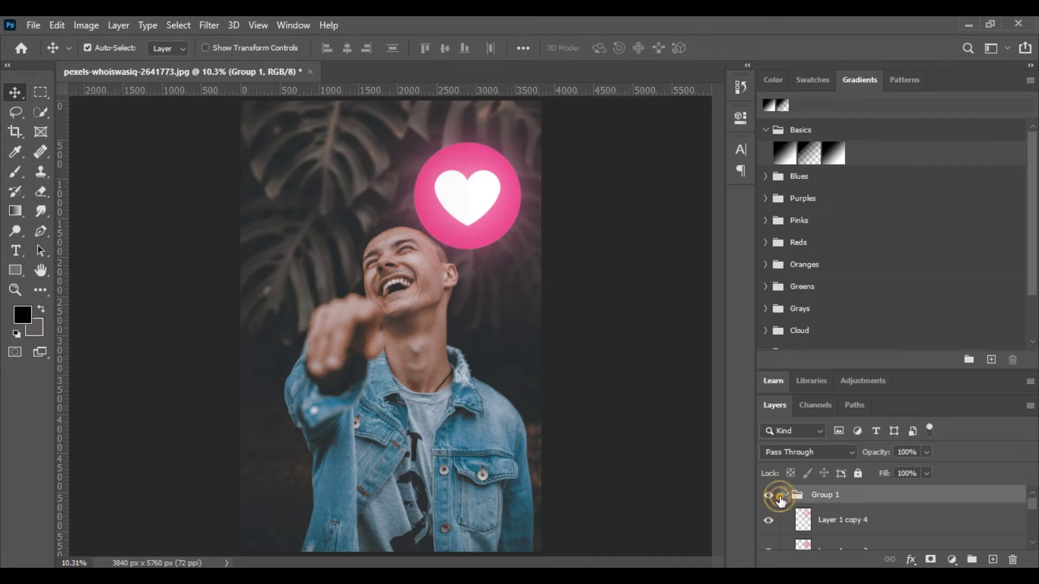
{"action": "left_click", "coordinate": [785, 495]}
{"action": "left_click", "coordinate": [770, 495]}
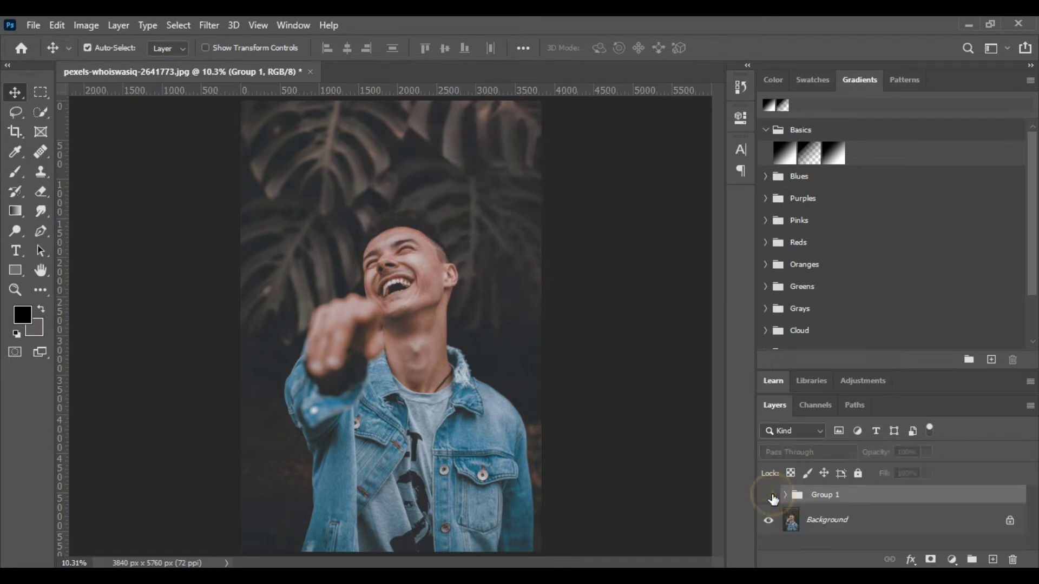
Duplicate the Background photo layer as Background copy
{"action": "left_click", "coordinate": [801, 521]}
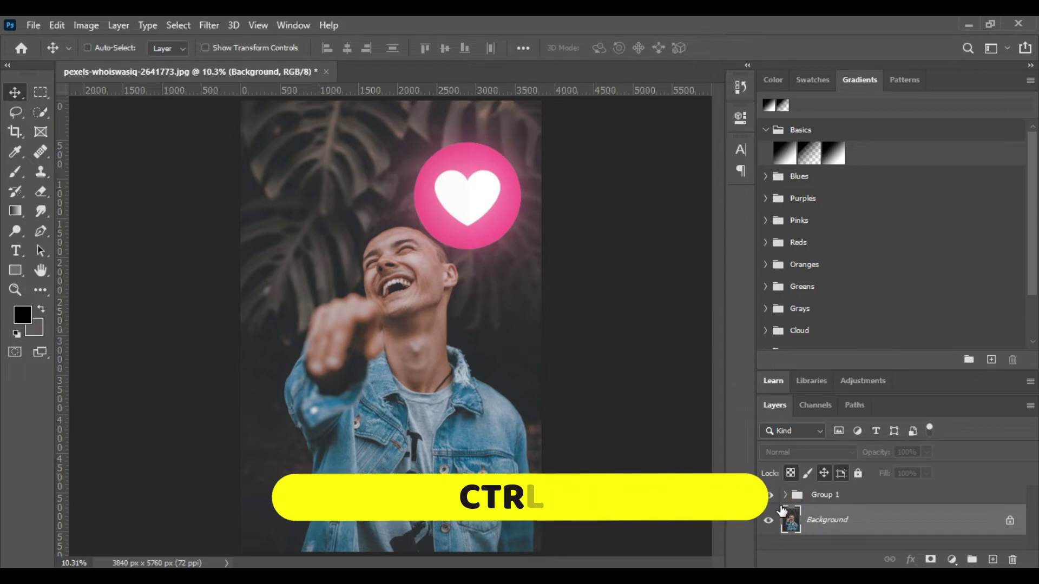
{"action": "key", "text": "ctrl+j"}
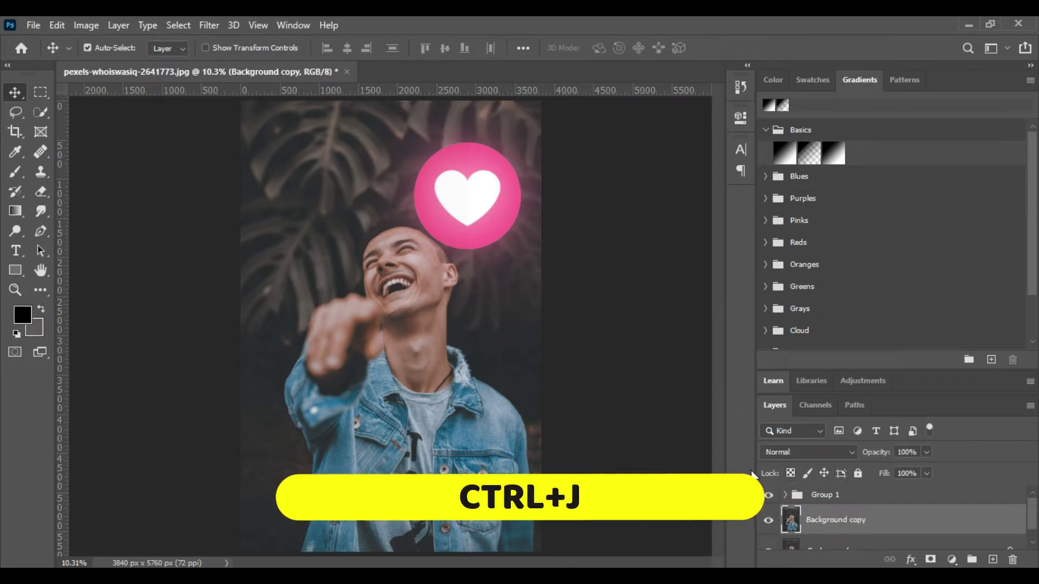
{"action": "left_click", "coordinate": [213, 20]}
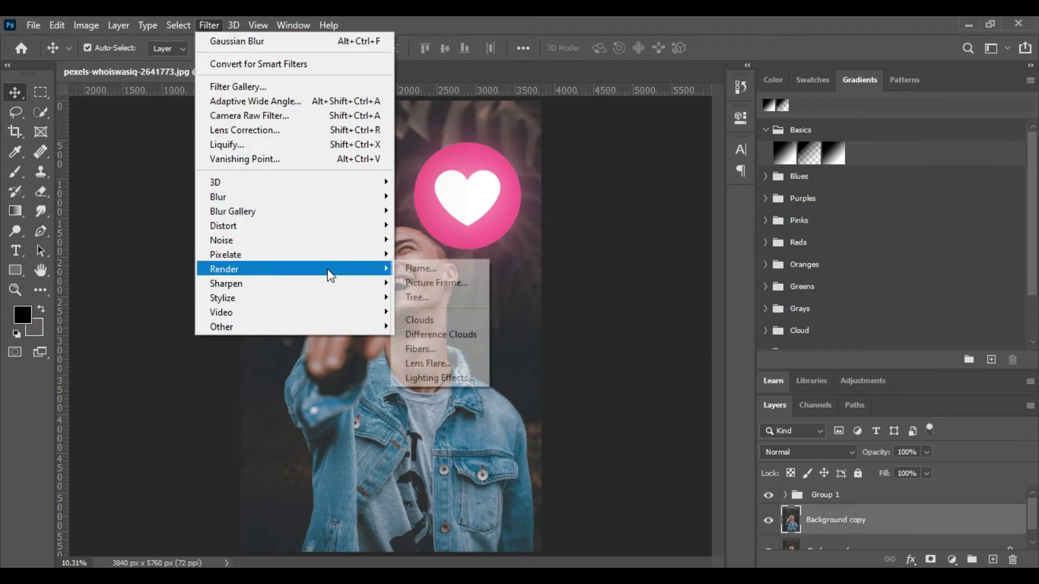
{"action": "mouse_move", "coordinate": [244, 269]}
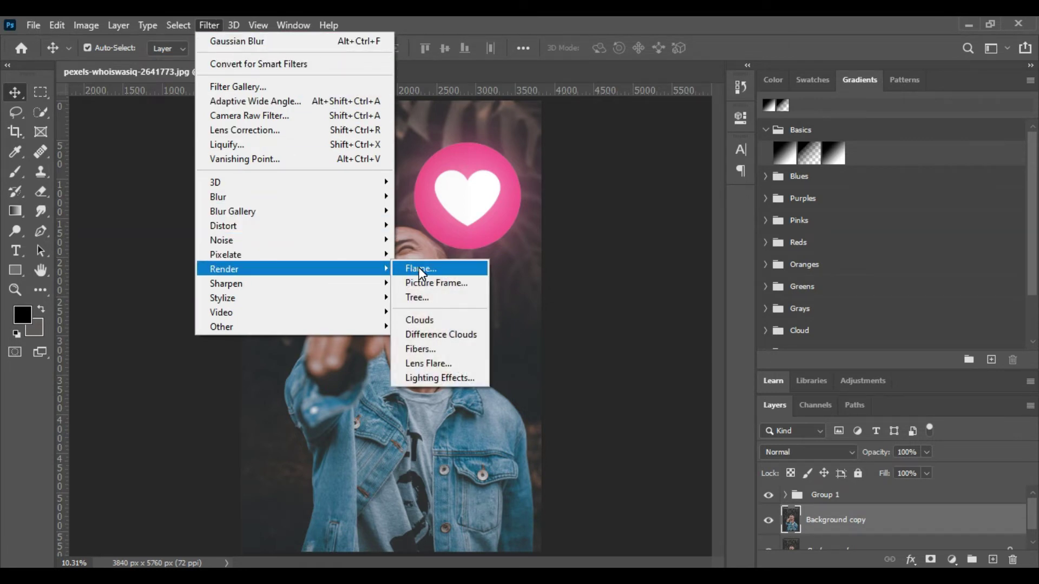
Add a Lighting Effects point light centred on the man's face at intensity 38
{"action": "left_click", "coordinate": [431, 379]}
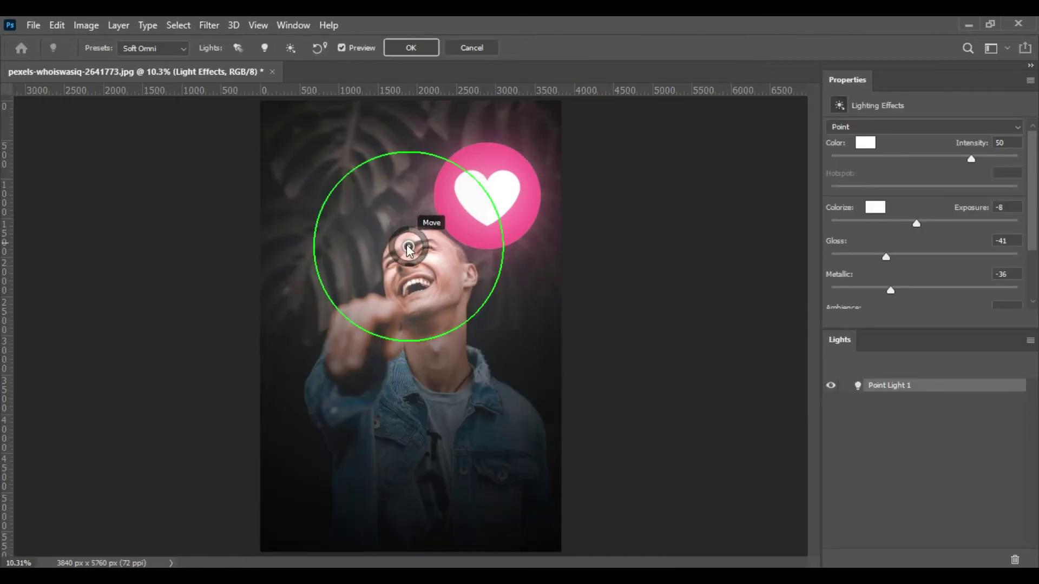
{"action": "left_click_drag", "start_coordinate": [408, 255], "coordinate": [412, 278]}
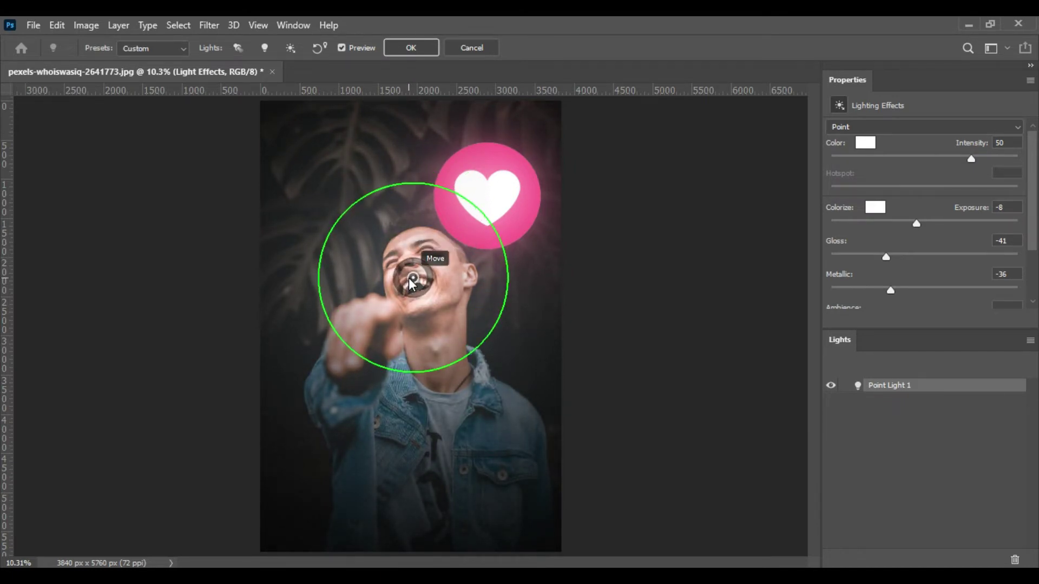
{"action": "mouse_move", "coordinate": [412, 278]}
{"action": "left_mouse_down"}
{"action": "mouse_move", "coordinate": [419, 265]}
{"action": "mouse_move", "coordinate": [408, 255]}
{"action": "mouse_move", "coordinate": [388, 260]}
{"action": "mouse_move", "coordinate": [414, 261]}
{"action": "mouse_move", "coordinate": [405, 261]}
{"action": "left_mouse_up"}
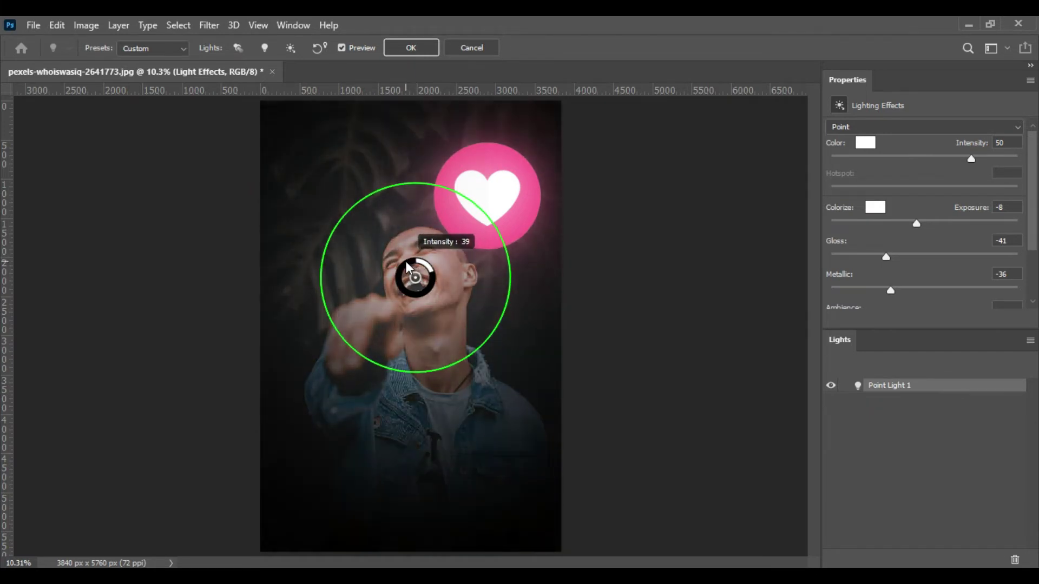
{"action": "left_click_drag", "start_coordinate": [508, 254], "coordinate": [568, 236]}
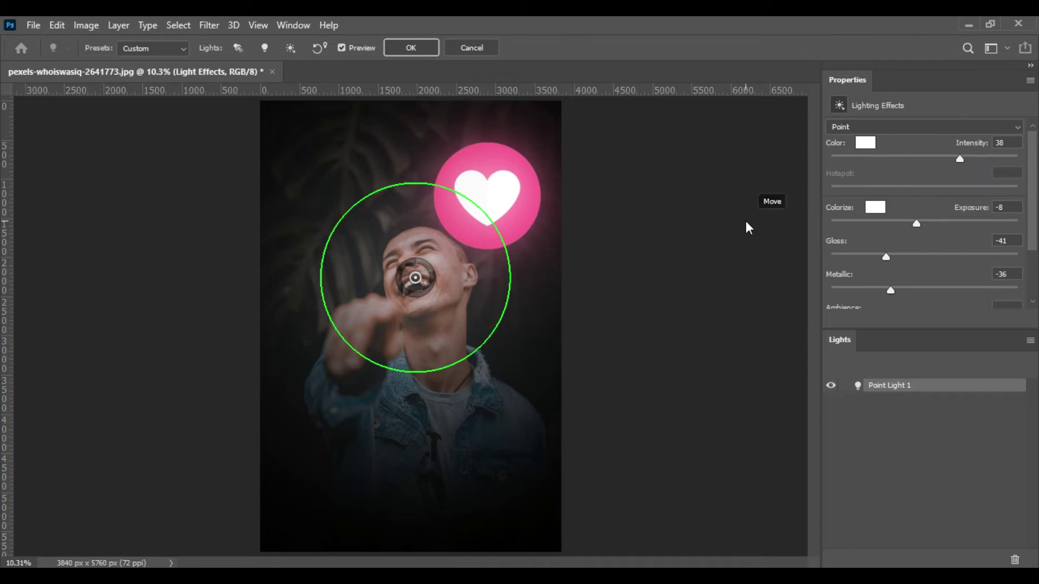
{"action": "left_click", "coordinate": [404, 47]}
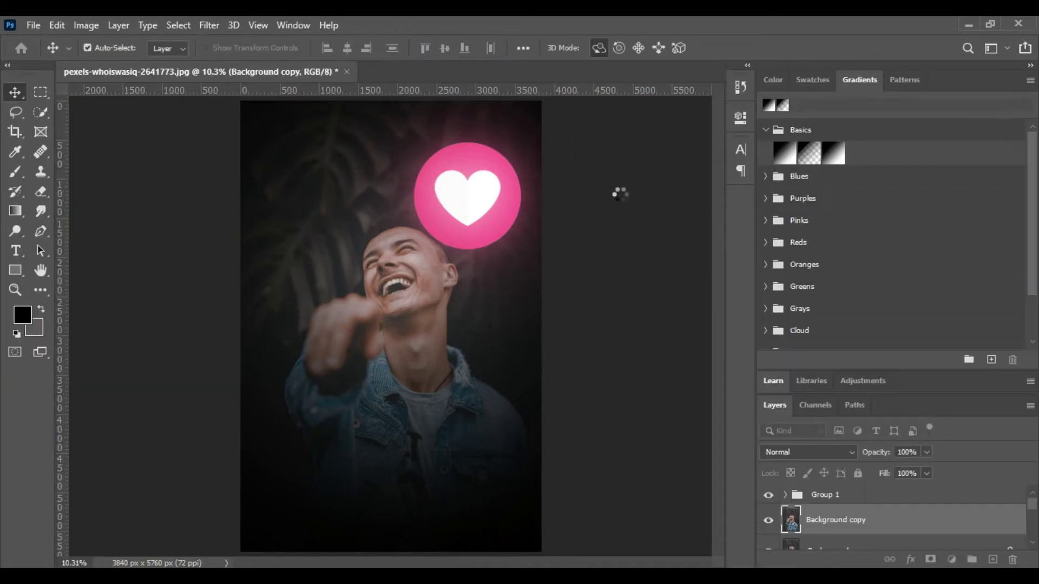
Add a Brightness/Contrast adjustment layer, tweaking brightness and raising contrast to about 74
{"action": "left_click", "coordinate": [946, 560]}
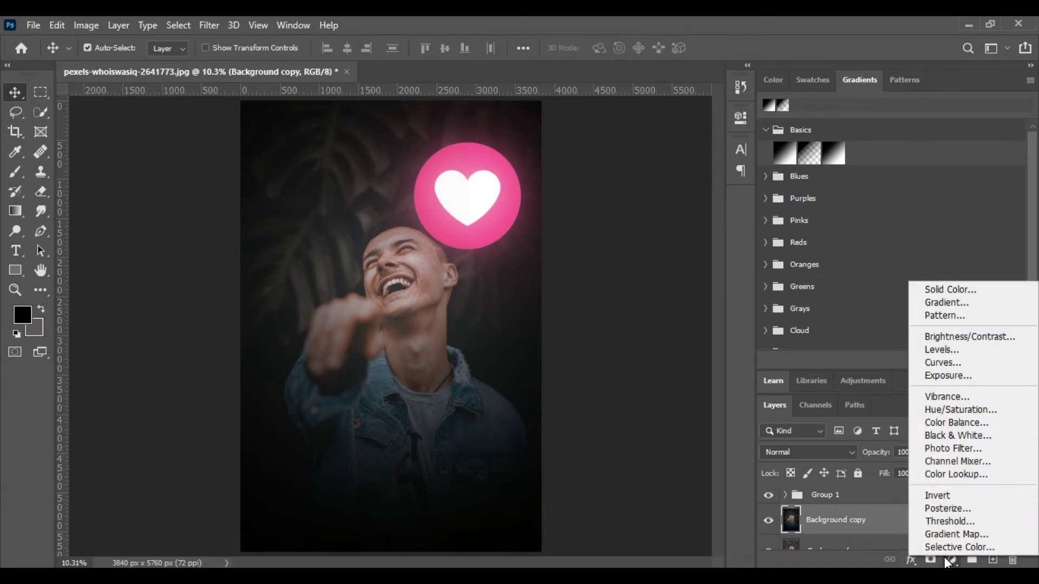
{"action": "left_click", "coordinate": [951, 336]}
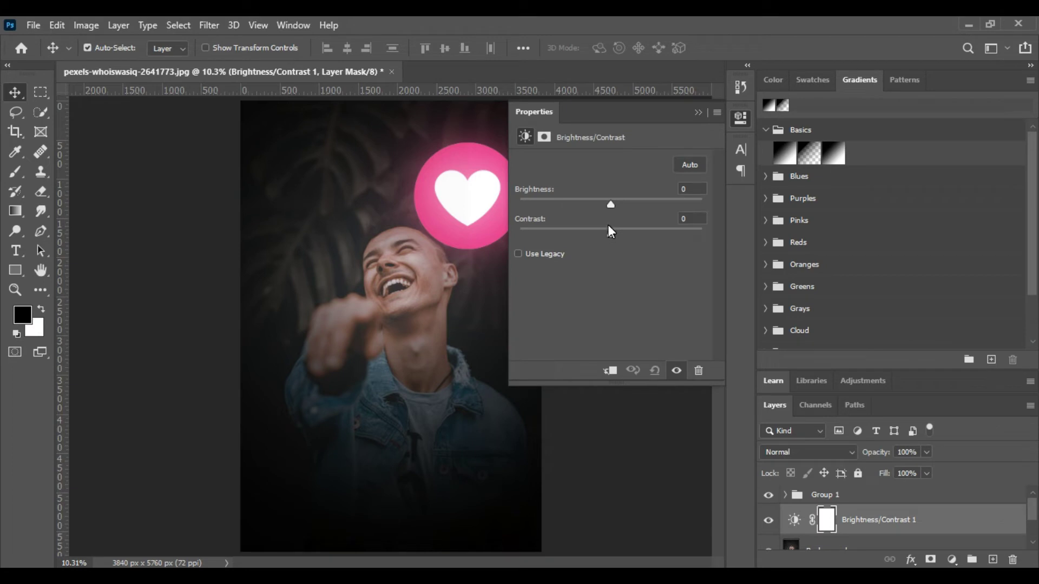
{"action": "mouse_move", "coordinate": [611, 205]}
{"action": "left_mouse_down"}
{"action": "mouse_move", "coordinate": [589, 206]}
{"action": "mouse_move", "coordinate": [654, 241]}
{"action": "left_mouse_up"}
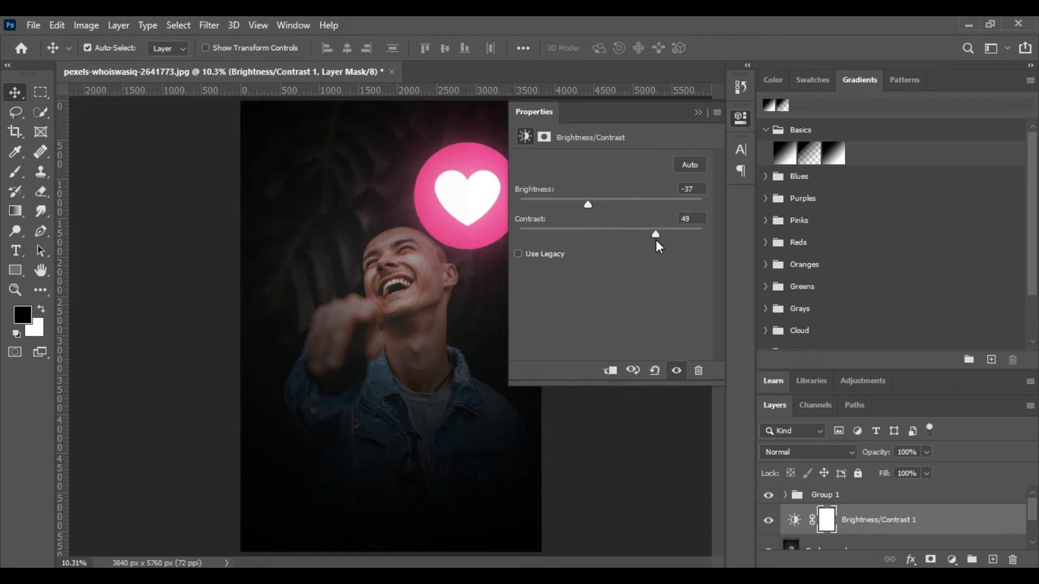
{"action": "mouse_move", "coordinate": [588, 205]}
{"action": "left_mouse_down"}
{"action": "mouse_move", "coordinate": [635, 204]}
{"action": "mouse_move", "coordinate": [613, 206]}
{"action": "left_mouse_up"}
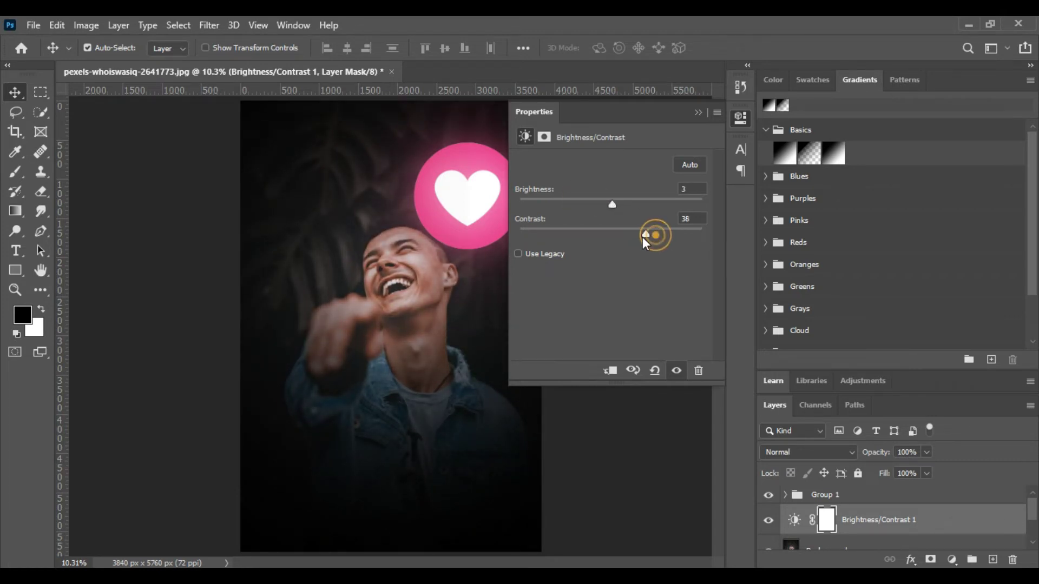
{"action": "mouse_move", "coordinate": [643, 238]}
{"action": "left_mouse_down"}
{"action": "mouse_move", "coordinate": [627, 239]}
{"action": "mouse_move", "coordinate": [679, 240]}
{"action": "left_mouse_up"}
{"action": "left_click", "coordinate": [696, 112]}
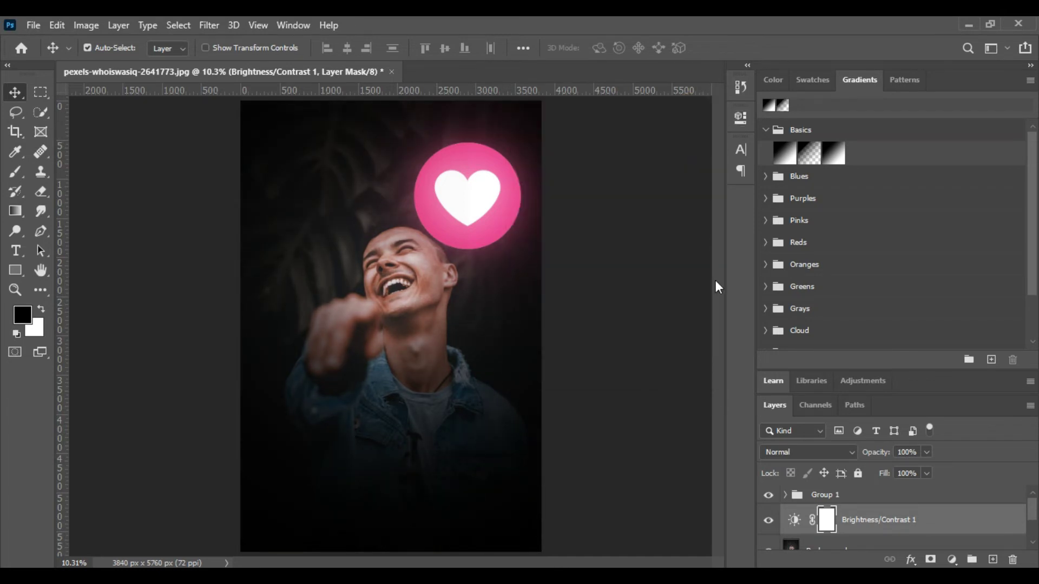
Add a colorized Hue/Saturation adjustment layer with hue 339 and saturation 70
{"action": "left_click", "coordinate": [951, 561]}
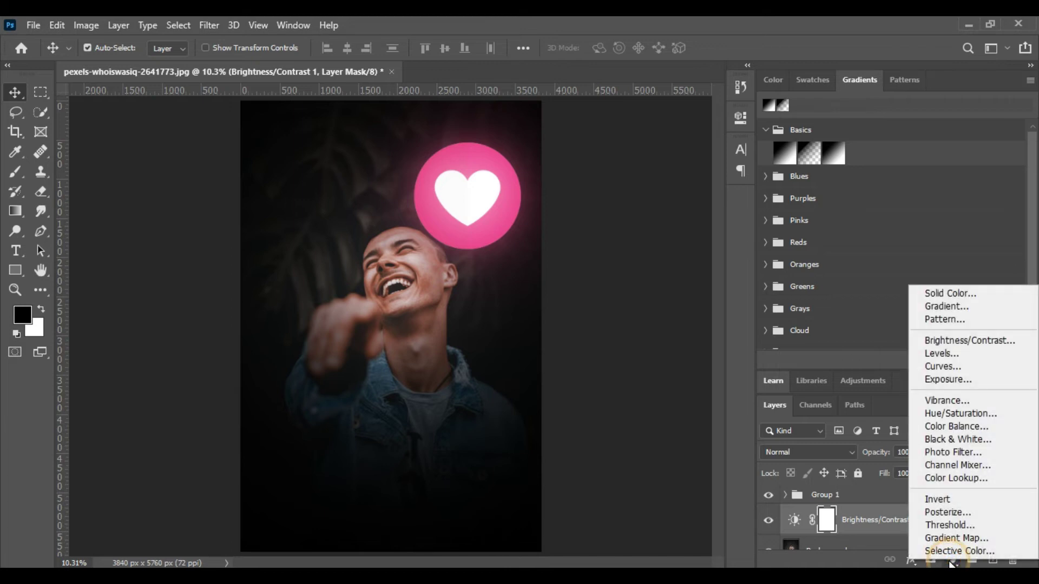
{"action": "left_click", "coordinate": [949, 413]}
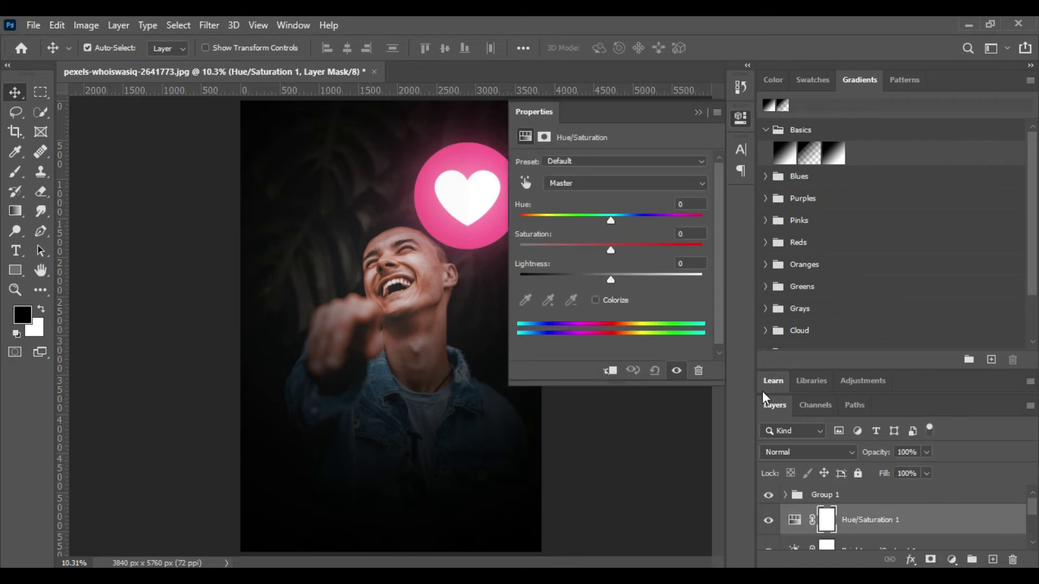
{"action": "left_click", "coordinate": [596, 301]}
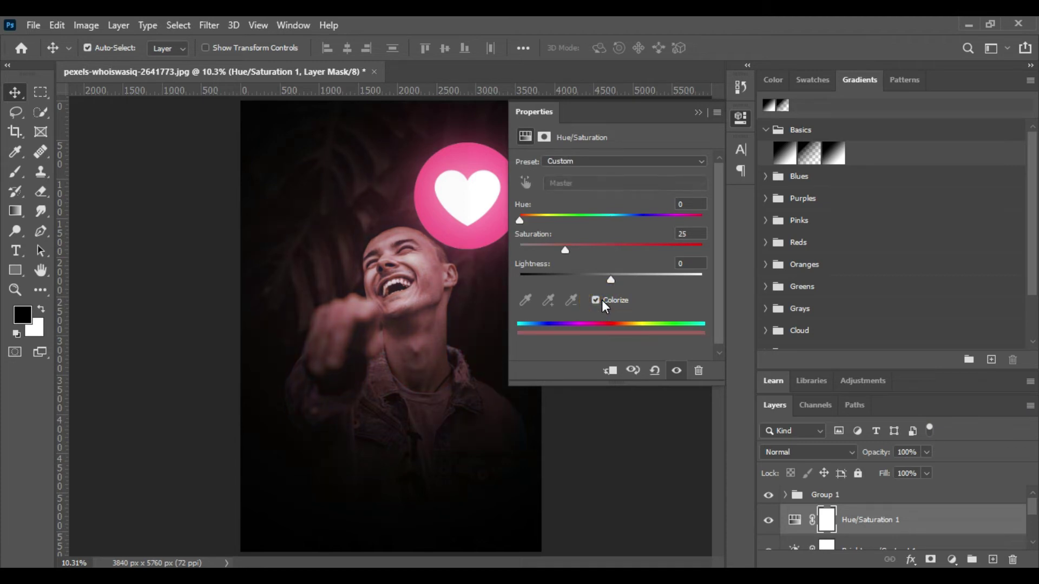
{"action": "mouse_move", "coordinate": [655, 262]}
{"action": "left_mouse_down"}
{"action": "mouse_move", "coordinate": [646, 267]}
{"action": "mouse_move", "coordinate": [648, 250]}
{"action": "left_mouse_up"}
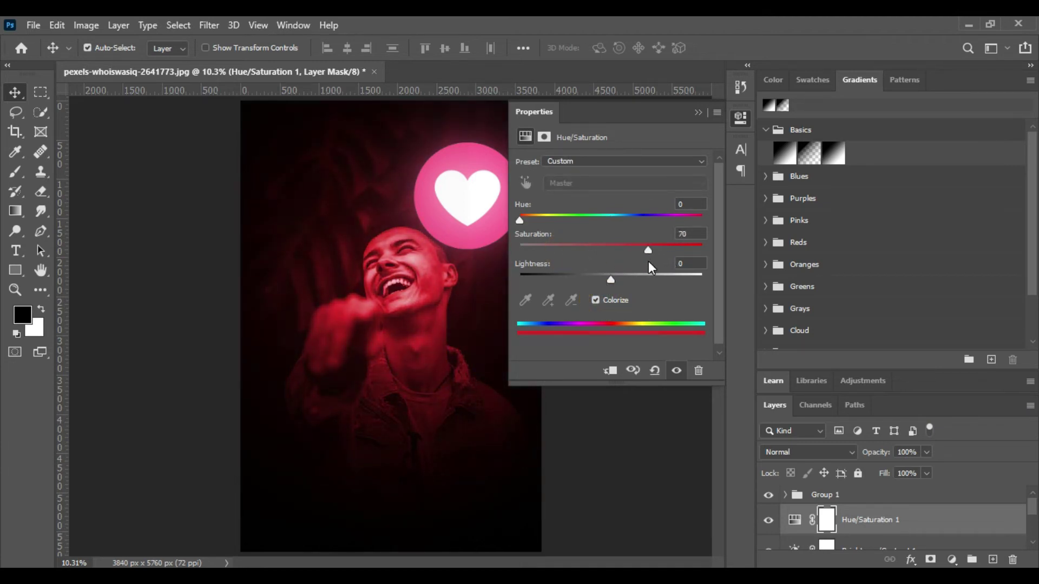
{"action": "left_click_drag", "start_coordinate": [520, 220], "coordinate": [698, 223]}
{"action": "mouse_move", "coordinate": [698, 223]}
{"action": "left_mouse_down"}
{"action": "mouse_move", "coordinate": [665, 228]}
{"action": "mouse_move", "coordinate": [695, 227]}
{"action": "left_mouse_up"}
Split the tint layer's Blend If Underlying Layer black slider to 18/115, keeping pink off shadows
{"action": "left_click", "coordinate": [699, 113]}
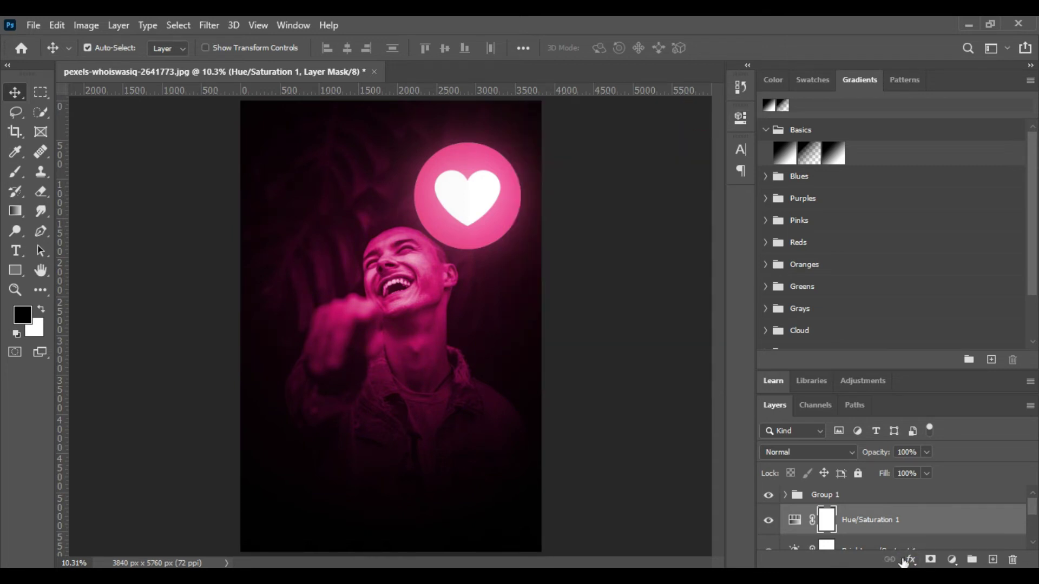
{"action": "left_click", "coordinate": [911, 560]}
{"action": "left_click", "coordinate": [934, 414]}
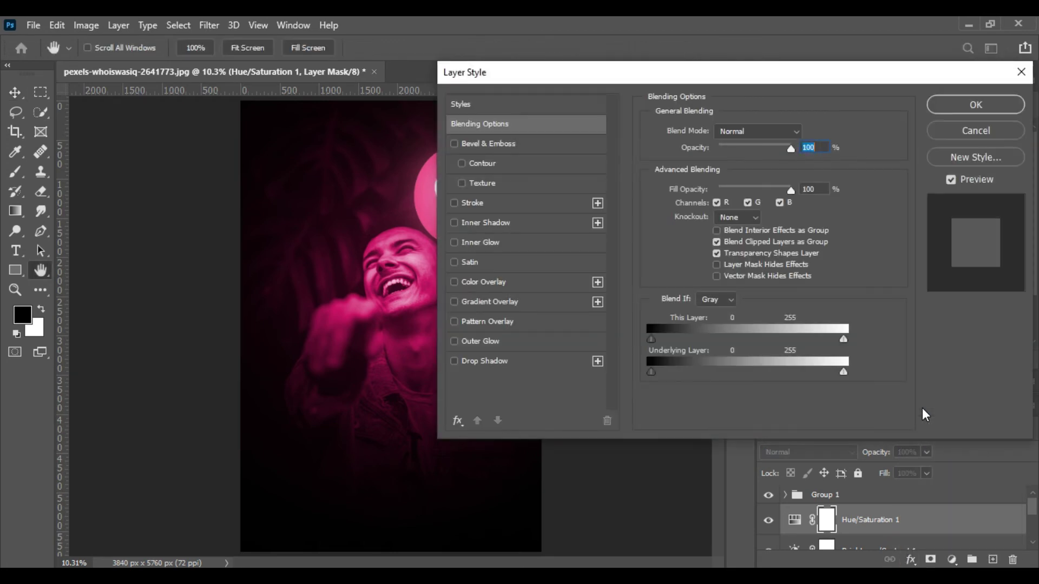
{"action": "left_click_drag", "start_coordinate": [647, 79], "coordinate": [838, 60]}
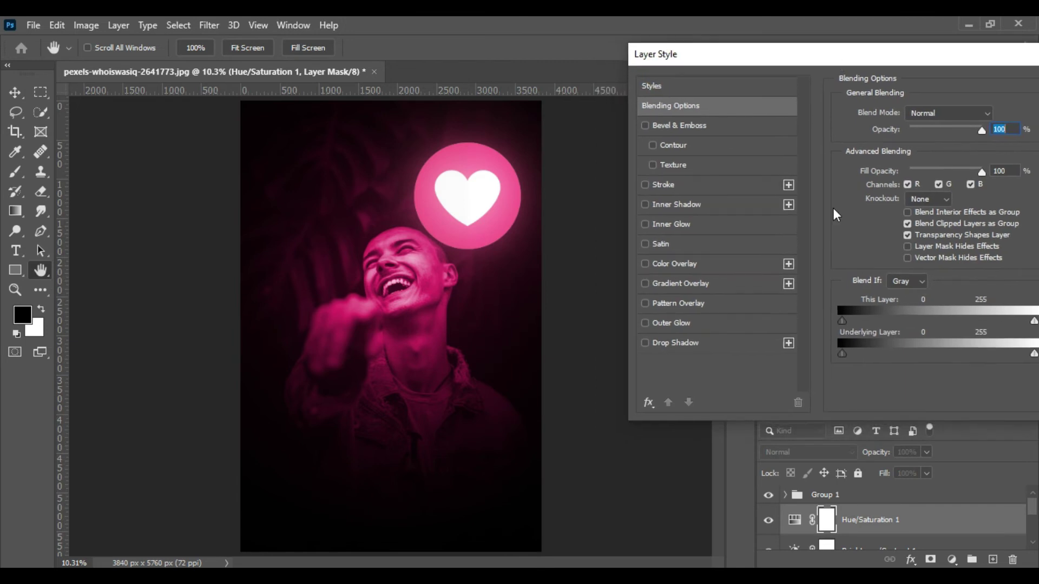
{"action": "mouse_move", "coordinate": [842, 354]}
{"action": "left_mouse_down"}
{"action": "mouse_move", "coordinate": [890, 354]}
{"action": "mouse_move", "coordinate": [856, 355]}
{"action": "left_mouse_up"}
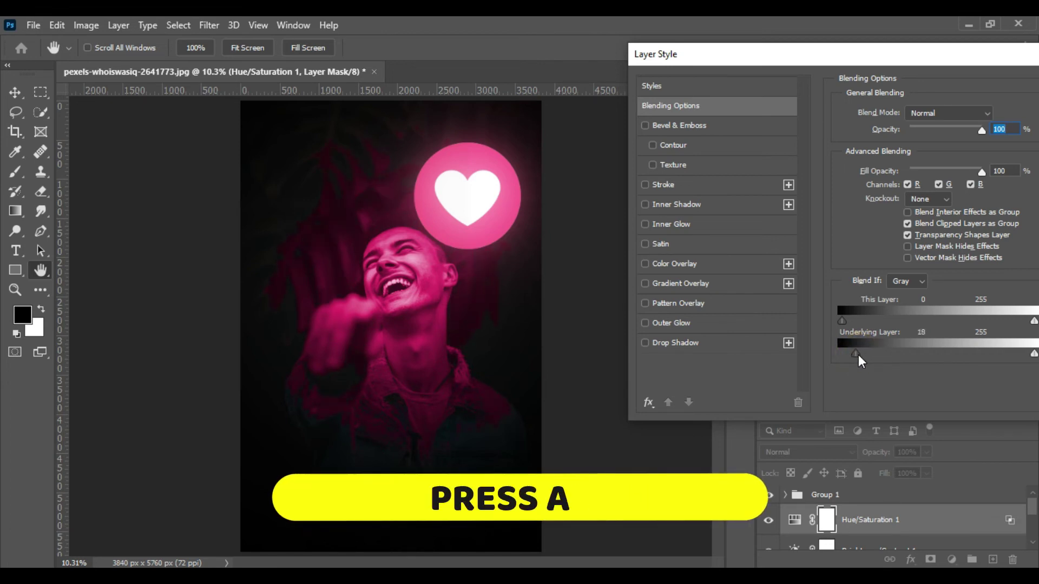
{"action": "left_click_drag", "start_coordinate": [859, 355], "coordinate": [929, 356]}
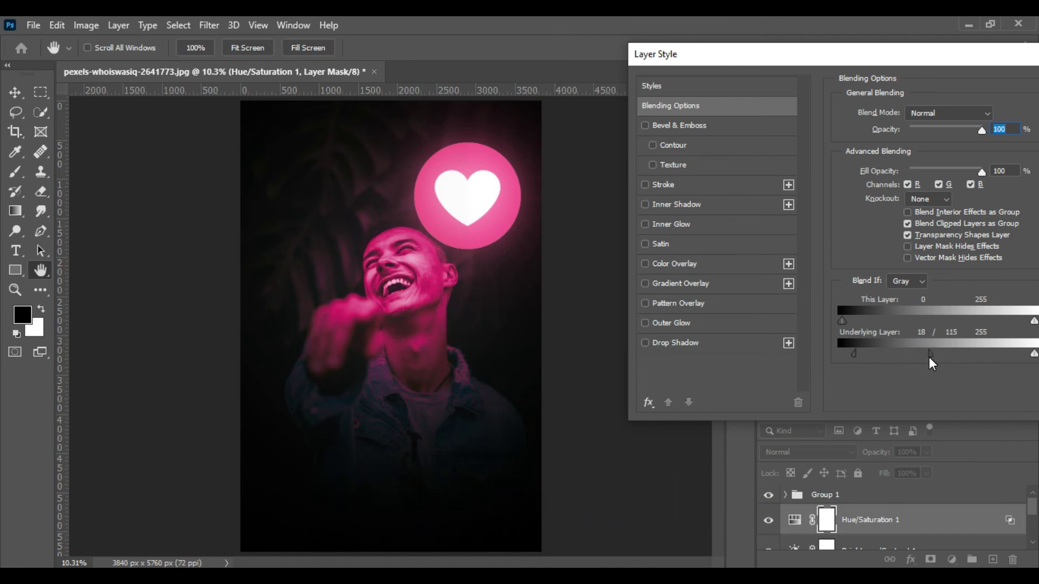
{"action": "left_click_drag", "start_coordinate": [969, 64], "coordinate": [820, 72]}
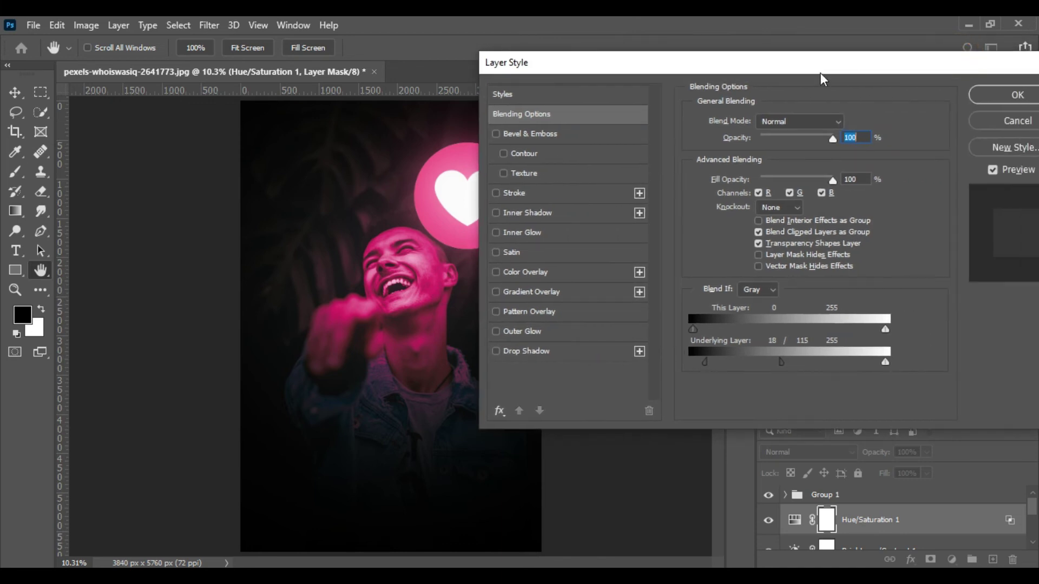
{"action": "left_click", "coordinate": [985, 101]}
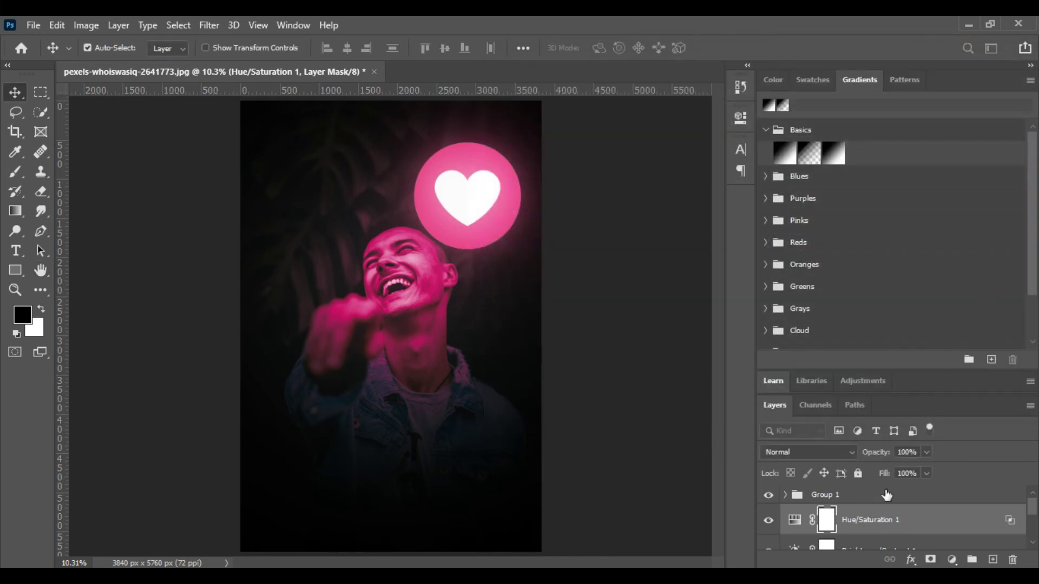
Lower the Hue/Saturation tint layer's opacity to 68%
{"action": "left_click_drag", "start_coordinate": [922, 456], "coordinate": [901, 472]}
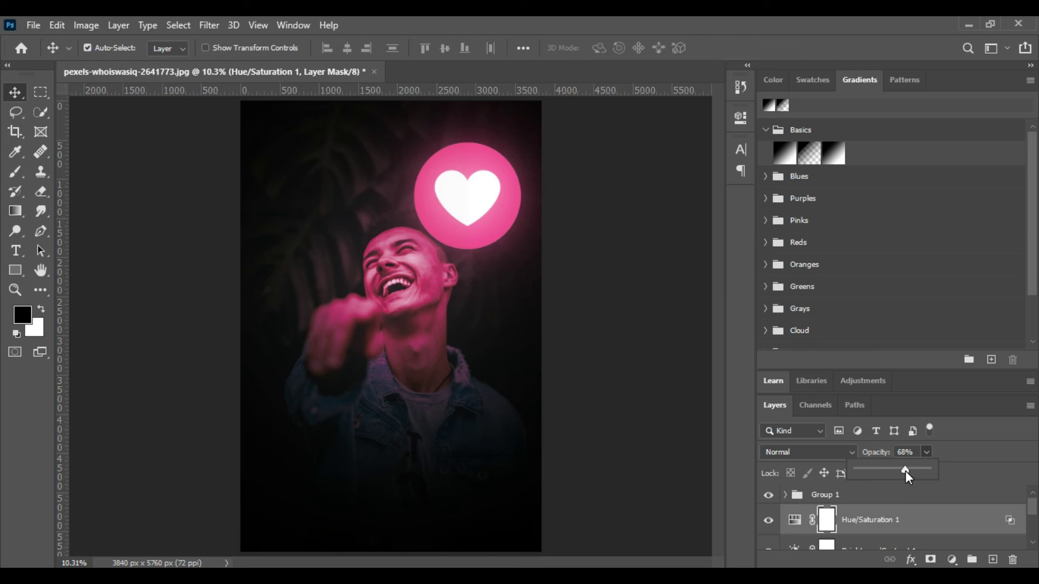
{"action": "left_click", "coordinate": [643, 345]}
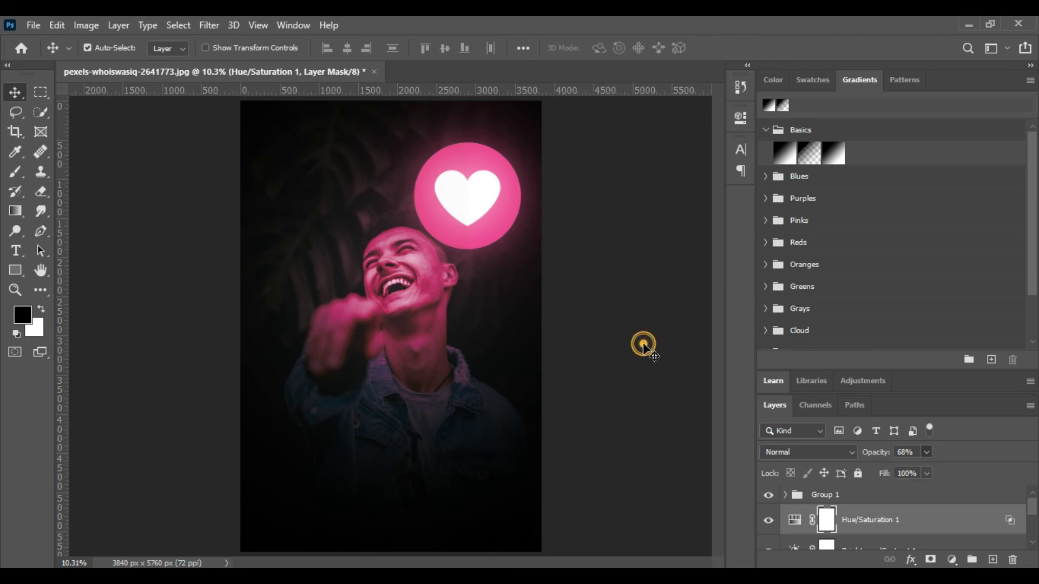